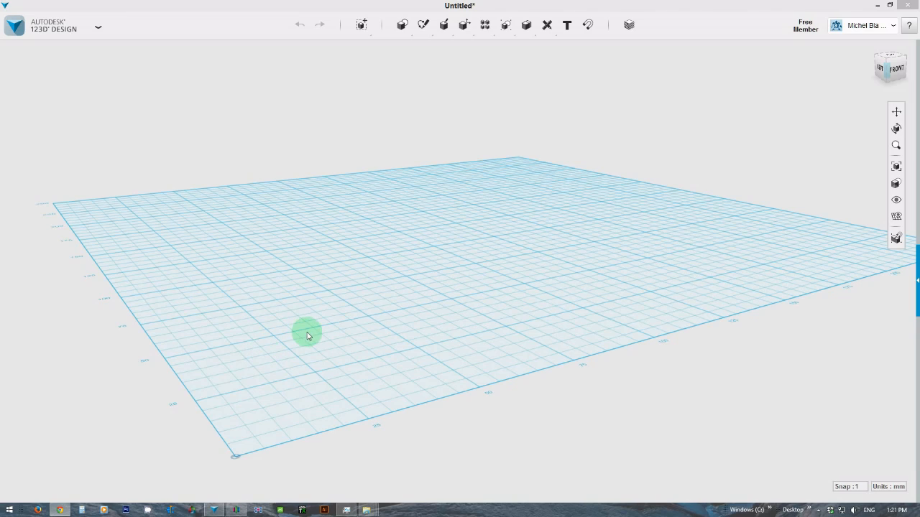
left_click(304, 338)
scroll(309, 346, "up", 3)
scroll(309, 347, "down", 3)
right_click_drag(385, 291, 396, 276)
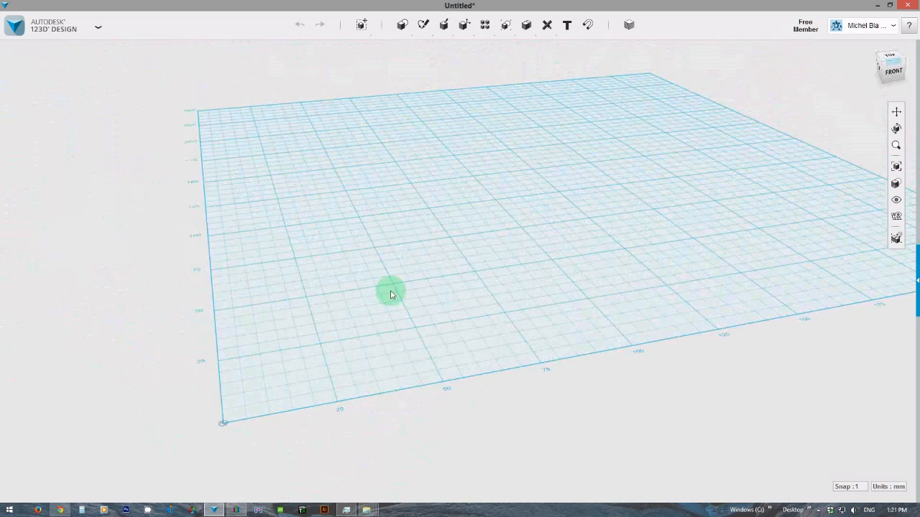
scroll(369, 331, "up", 2)
mouse_move(446, 246)
right_mouse_down()
mouse_move(445, 261)
mouse_move(481, 240)
mouse_move(433, 246)
right_mouse_up()
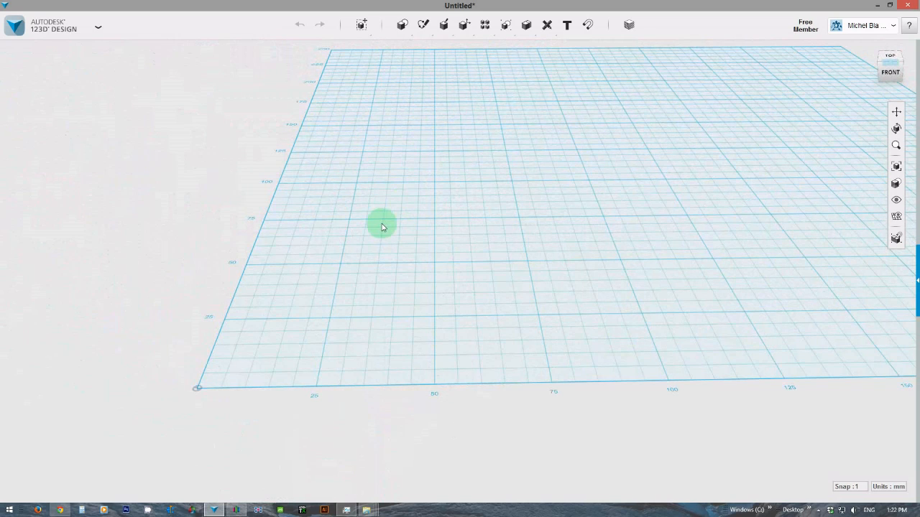
scroll(410, 286, "up", 2)
right_click_drag(355, 259, 377, 254)
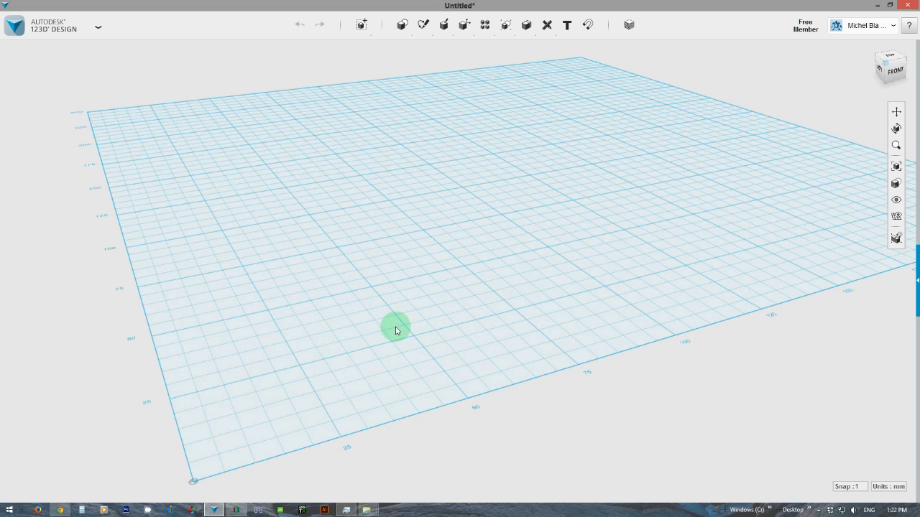
scroll(459, 318, "down", 2)
scroll(431, 326, "up", 1)
scroll(459, 322, "down", 3)
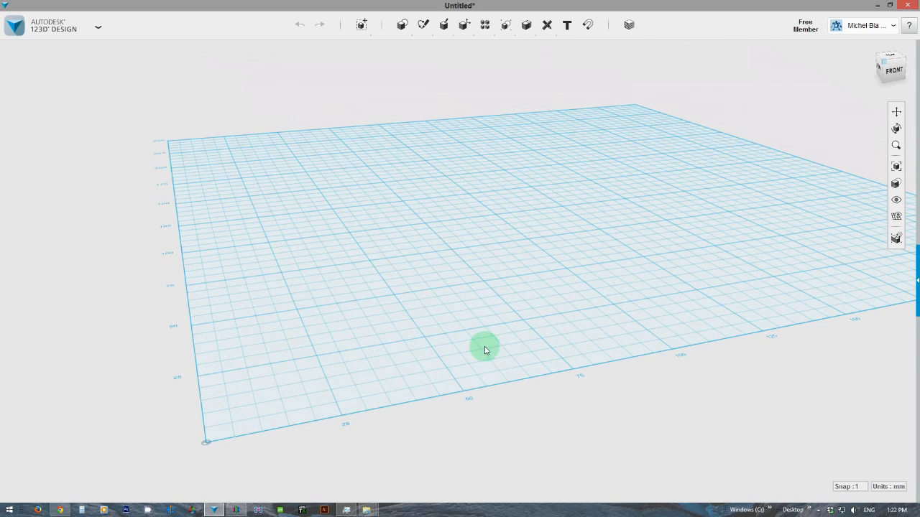
middle_click_drag(497, 291, 476, 250)
right_click_drag(476, 249, 494, 250)
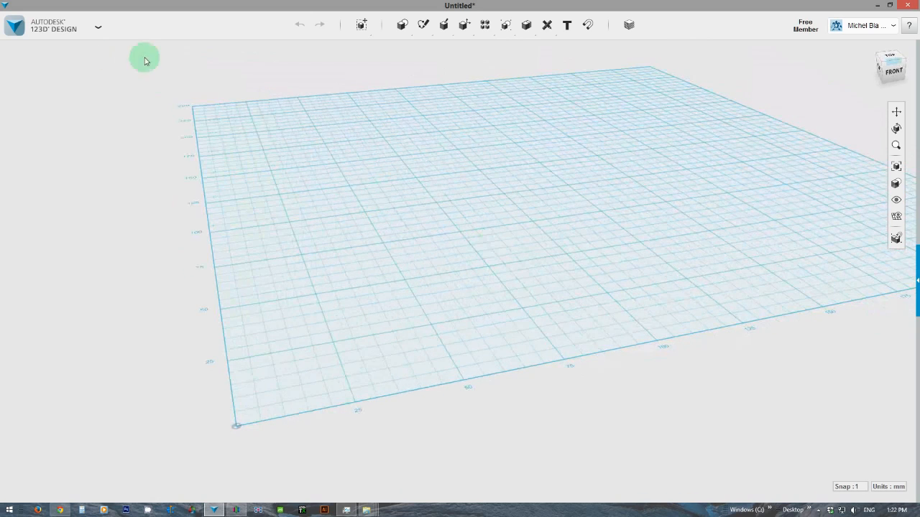
Step: Sketch a 155 mm wide by 120 mm deep rectangle on the grid, seen from the top view
left_click(885, 58)
middle_click_drag(501, 195, 431, 329)
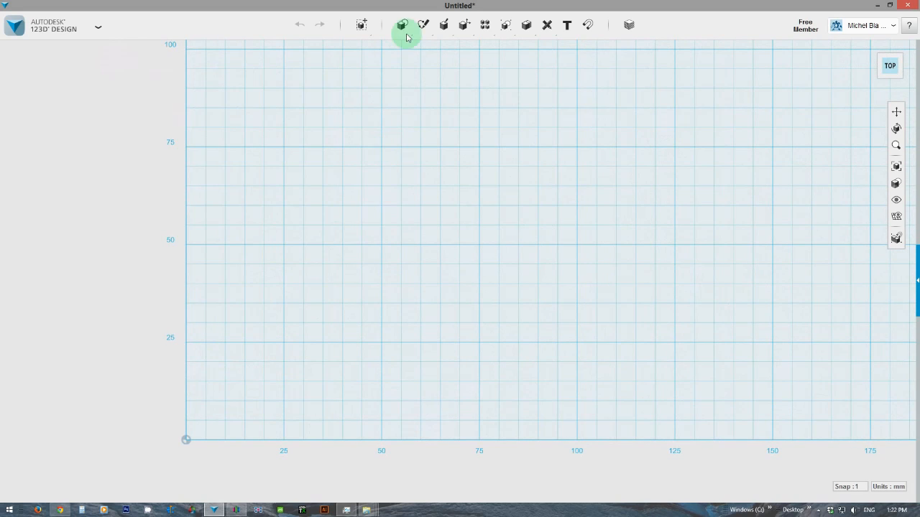
mouse_move(423, 24)
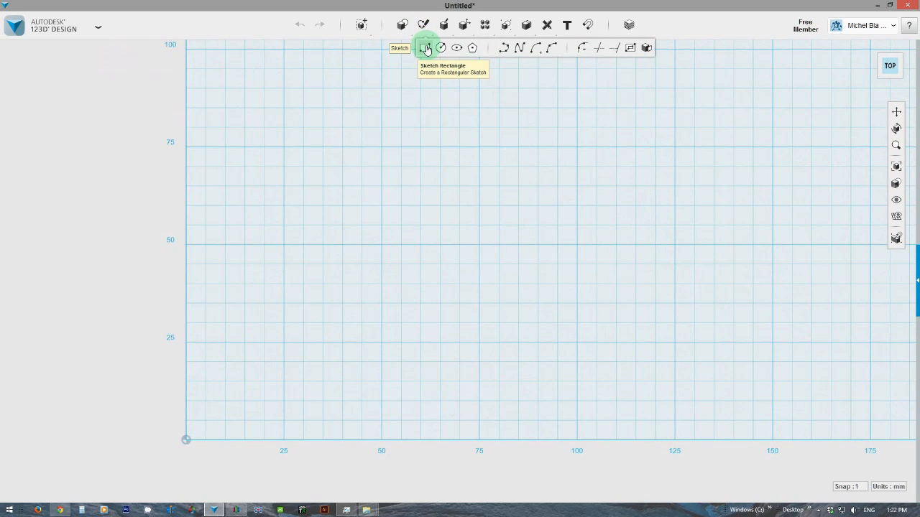
left_click(425, 47)
left_click(381, 189)
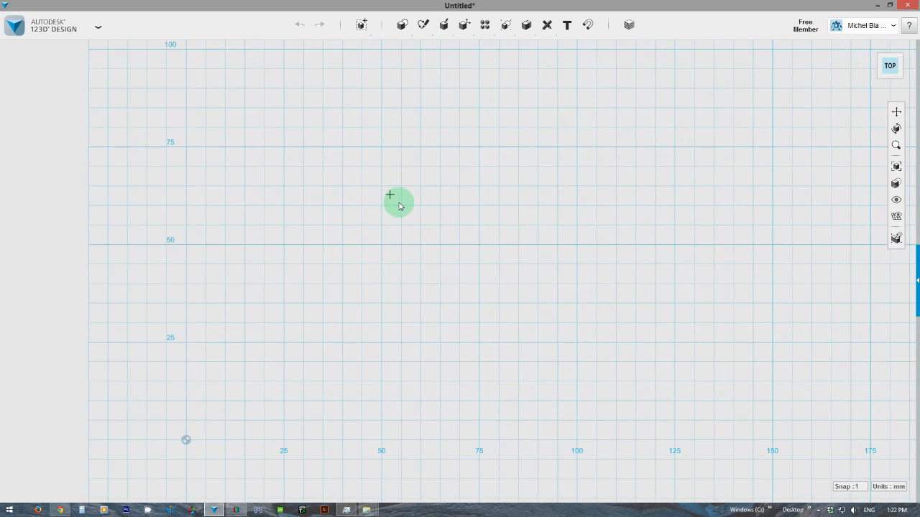
left_click(381, 187)
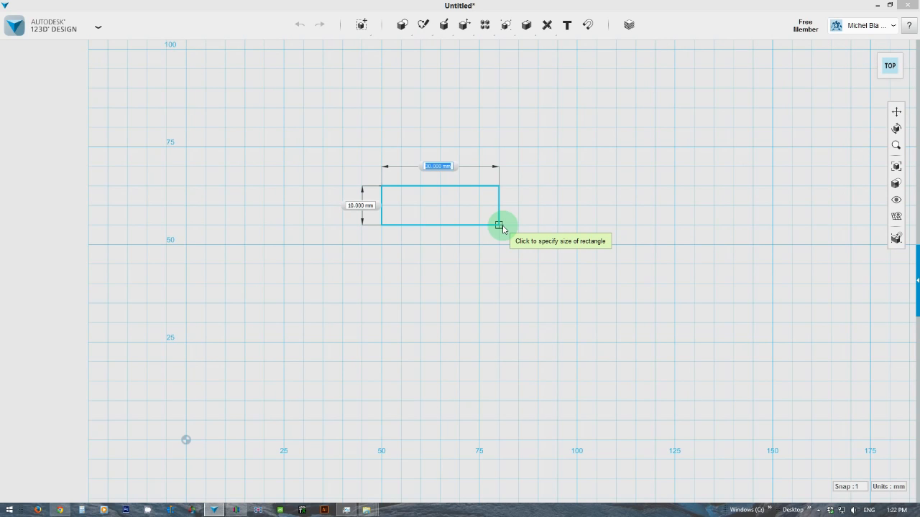
type("155")
key("Tab")
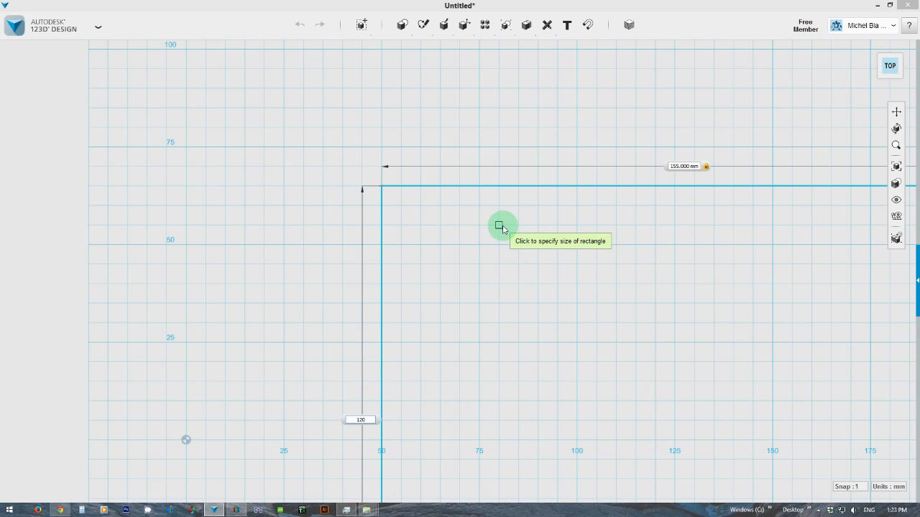
key("Tab")
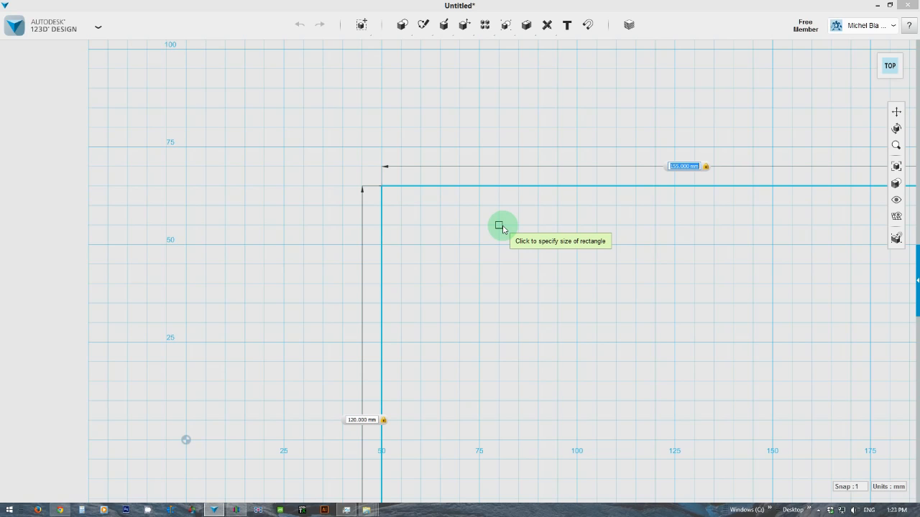
key("Return")
Step: Extrude the rectangle upward by 35 mm into a solid box
scroll(511, 259, "down", 2)
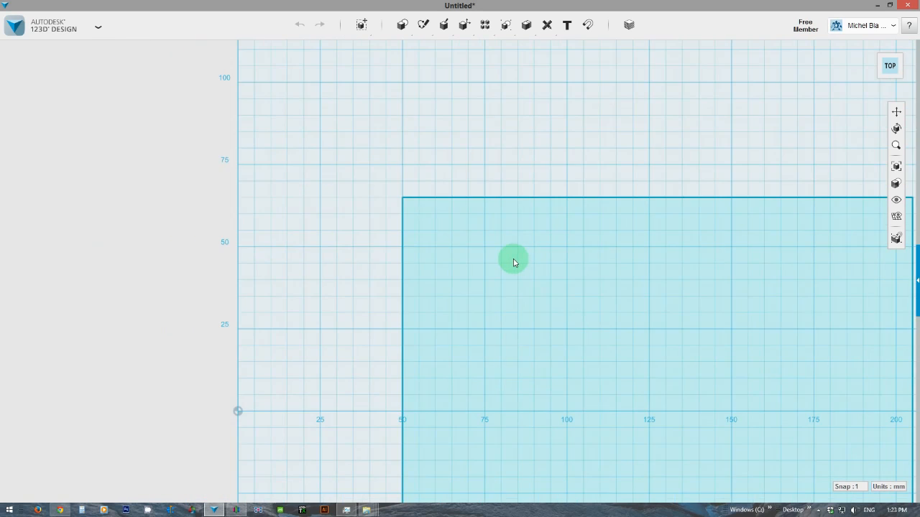
middle_click_drag(501, 237, 425, 49)
right_click_drag(496, 193, 506, 227)
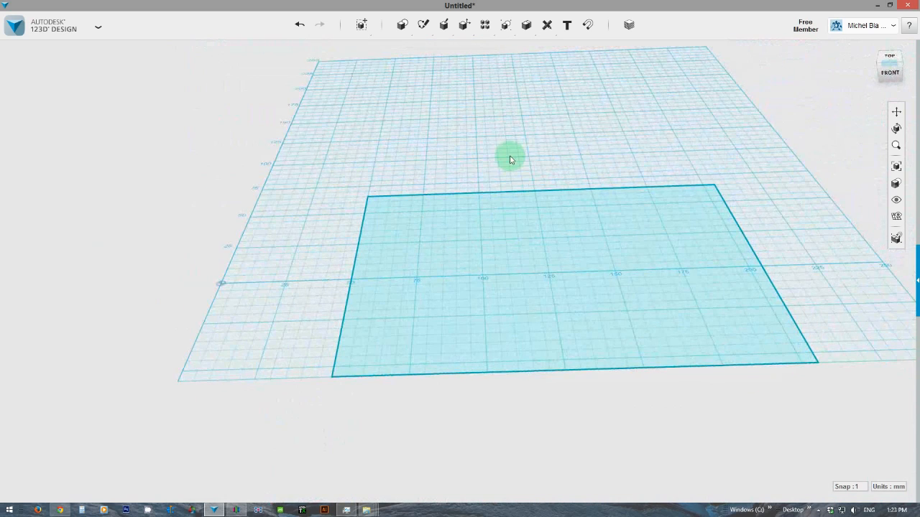
left_click(515, 235)
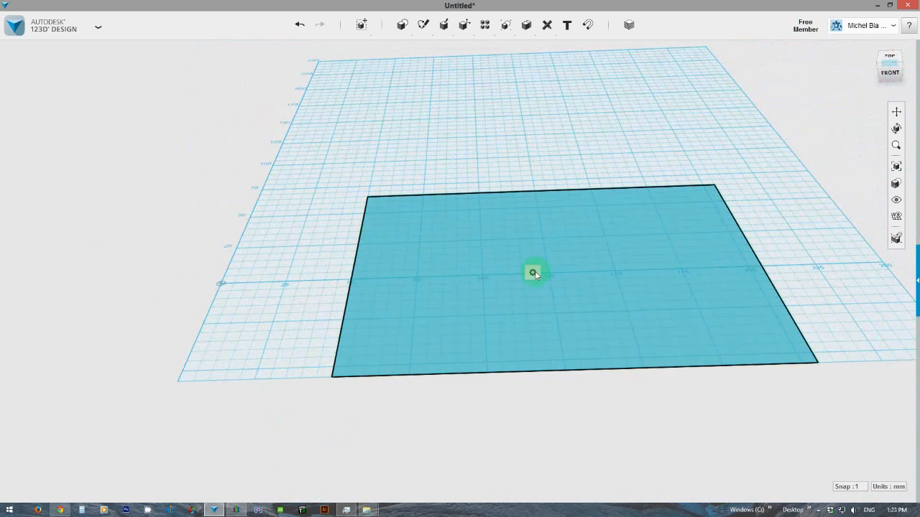
mouse_move(533, 273)
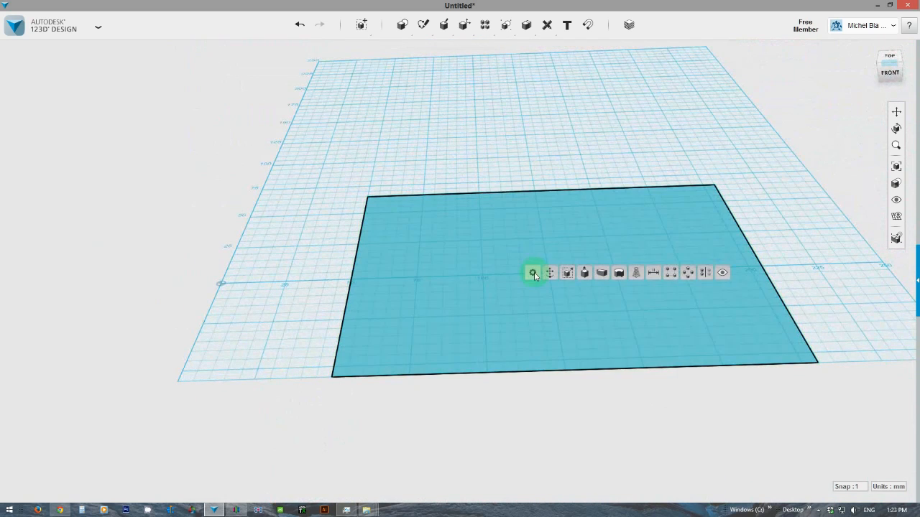
left_click(585, 273)
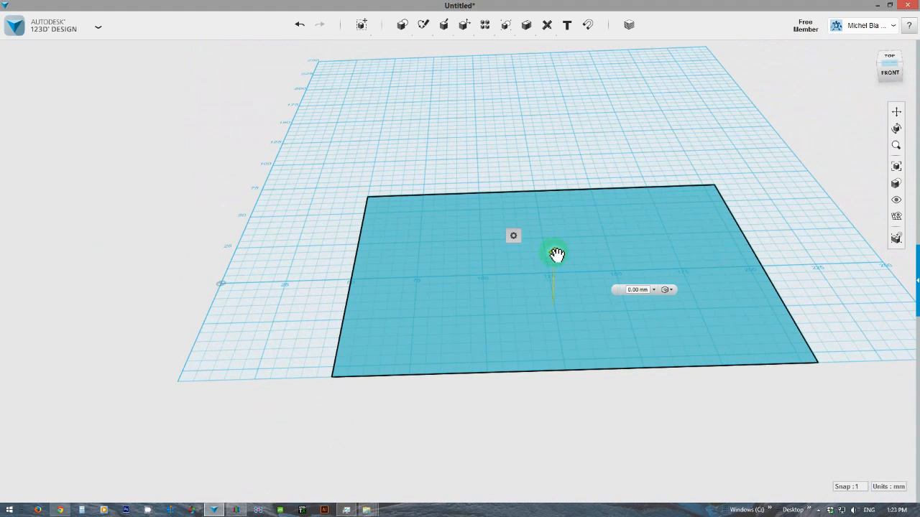
left_click_drag(557, 246, 560, 230)
left_click(636, 263)
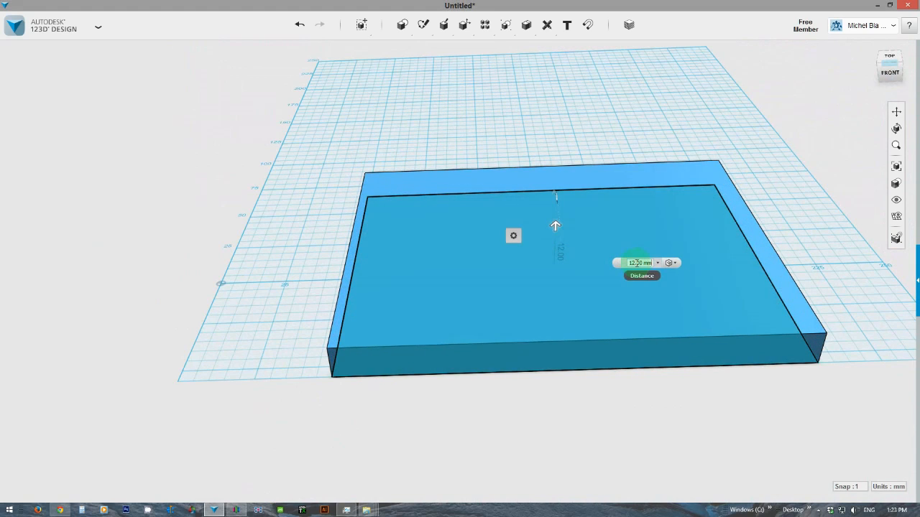
left_click_drag(651, 263, 618, 263)
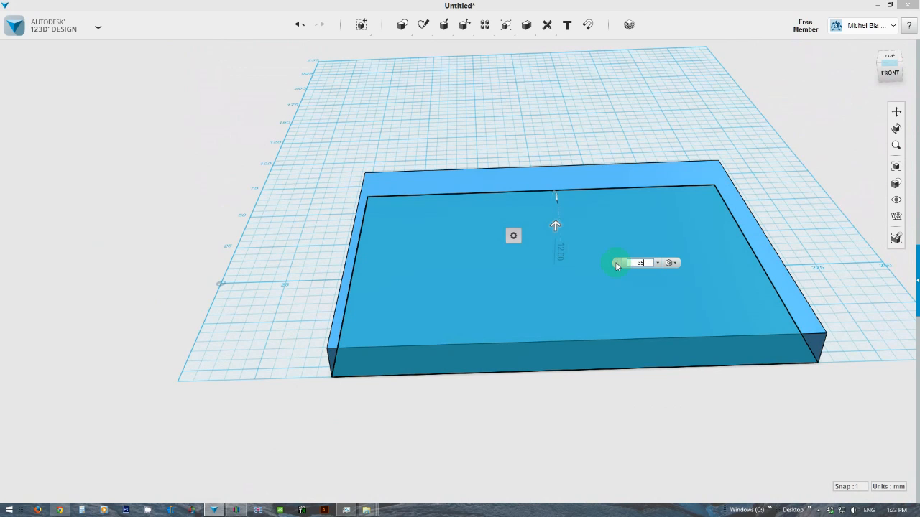
key("Return")
mouse_move(477, 187)
right_mouse_down()
mouse_move(468, 168)
mouse_move(489, 179)
mouse_move(474, 162)
mouse_move(470, 178)
right_mouse_up()
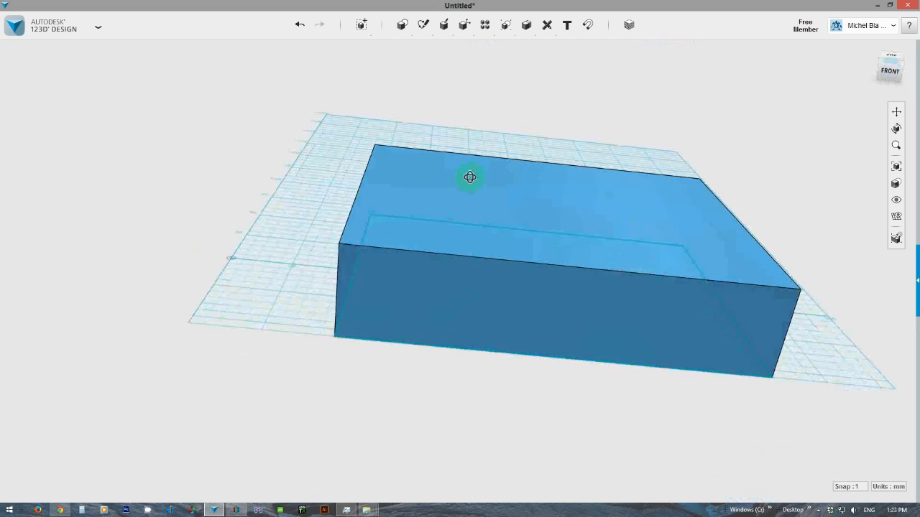
mouse_move(490, 248)
right_mouse_down()
mouse_move(487, 220)
mouse_move(479, 226)
mouse_move(484, 213)
mouse_move(544, 202)
mouse_move(486, 220)
mouse_move(489, 236)
right_mouse_up()
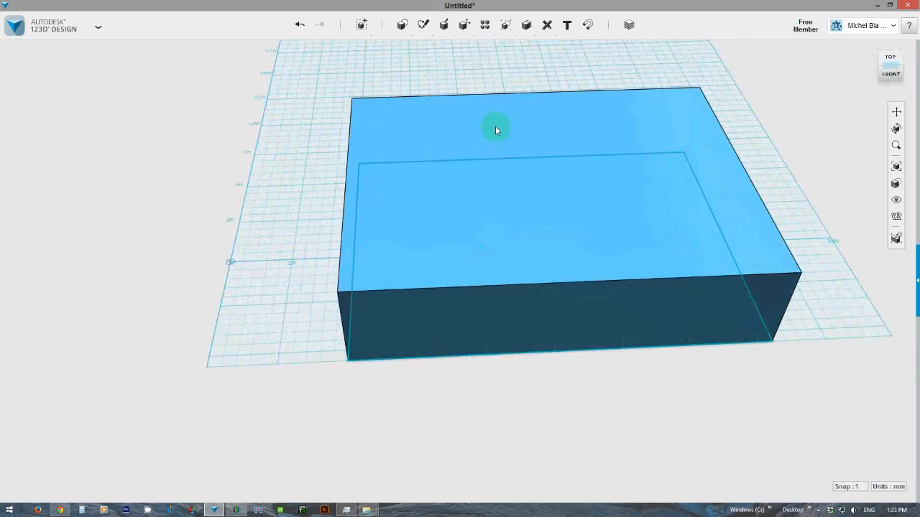
mouse_move(463, 25)
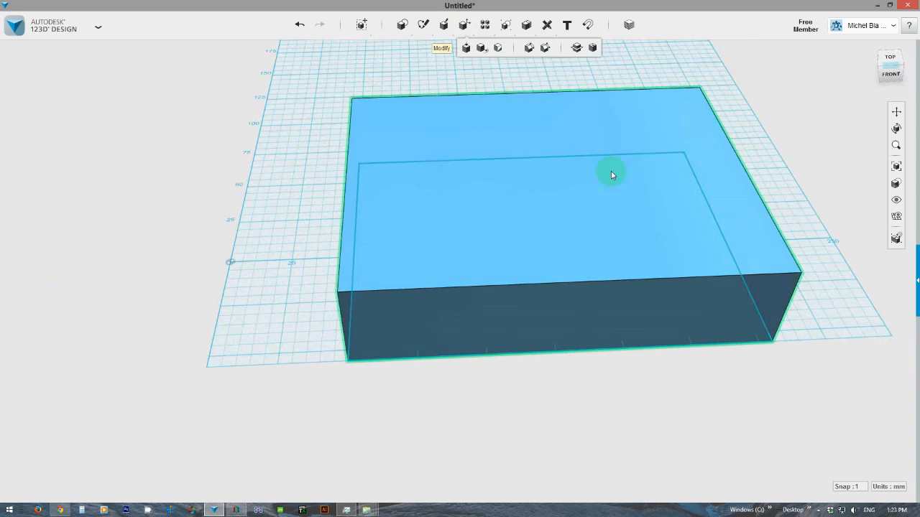
right_click_drag(417, 191, 494, 230)
left_click(312, 90)
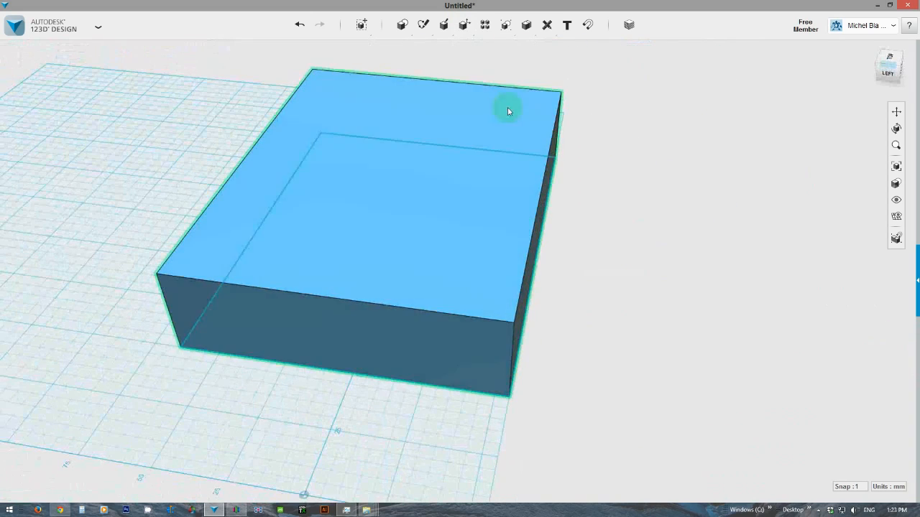
right_click_drag(380, 189, 393, 158)
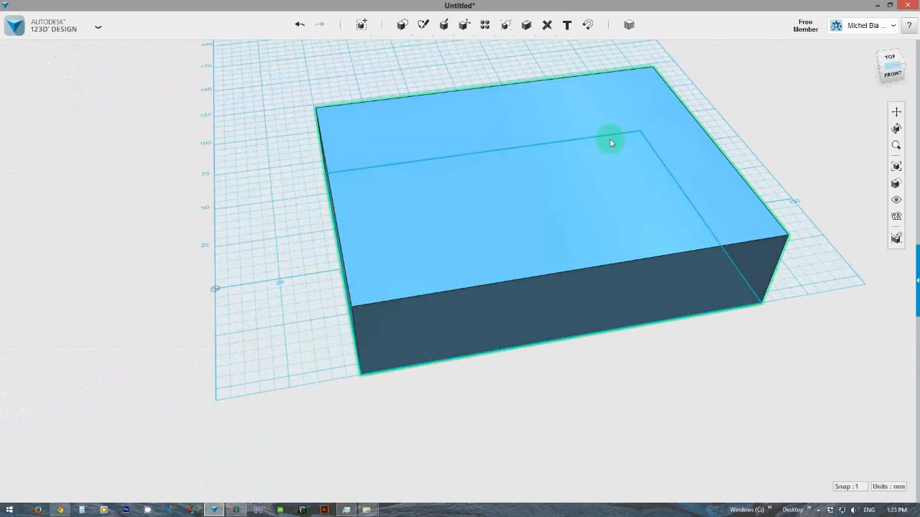
mouse_move(482, 27)
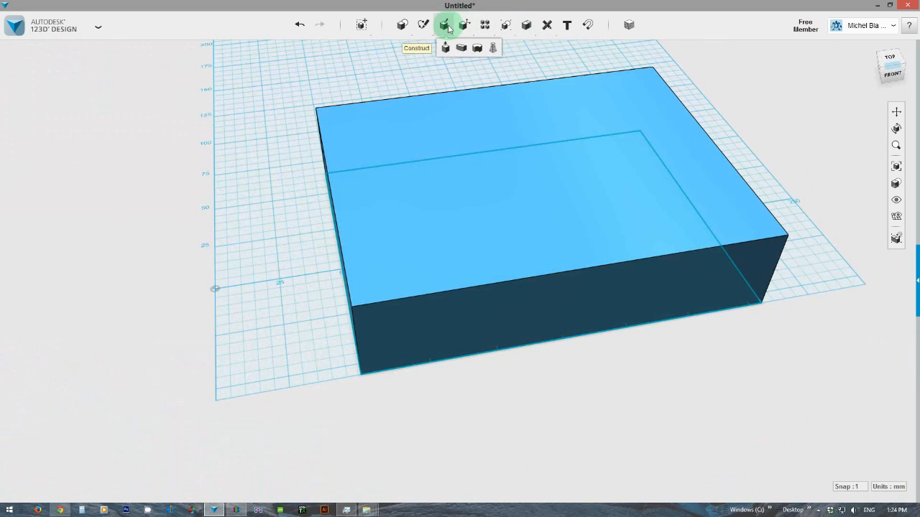
mouse_move(423, 26)
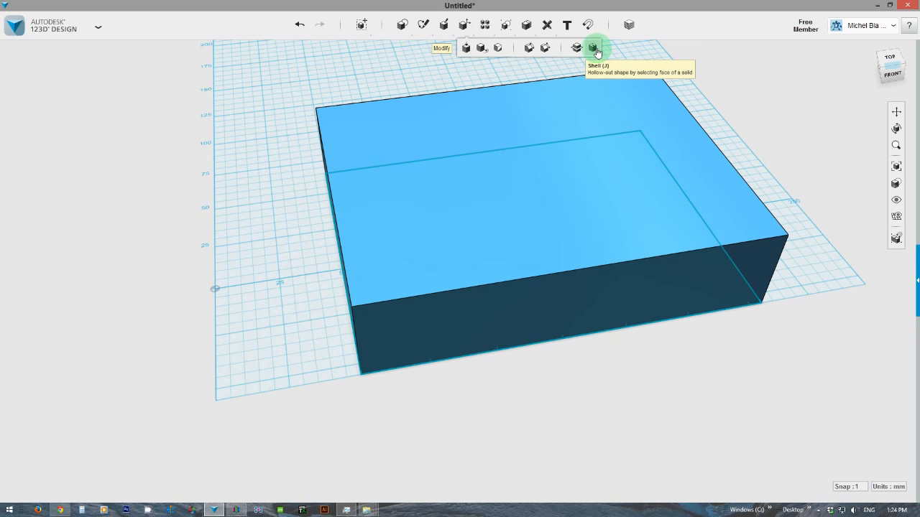
Step: Shell the box by removing its top face, with an inside wall thickness of 3 mm
left_click(593, 49)
left_click(555, 115)
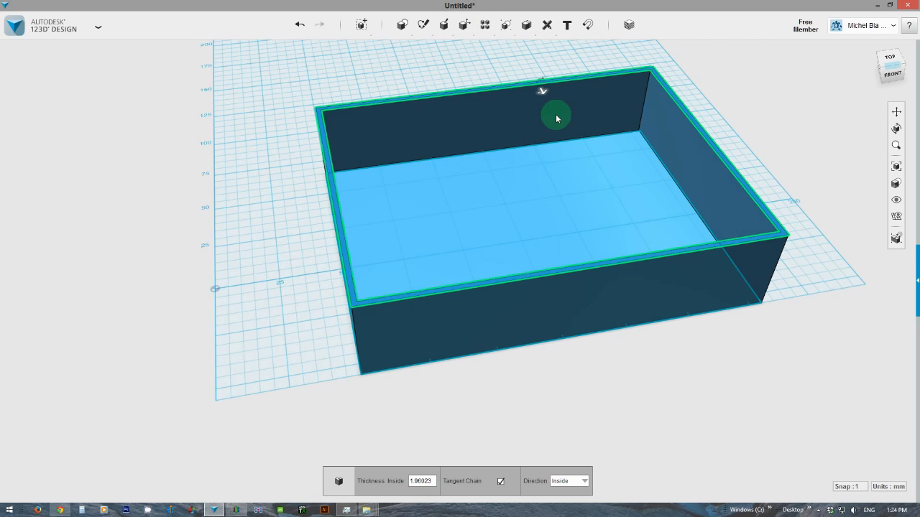
right_click_drag(558, 120, 551, 150)
middle_click_drag(386, 177, 551, 179)
scroll(440, 164, "up", 3)
right_click_drag(417, 134, 443, 139)
scroll(352, 121, "up", 2)
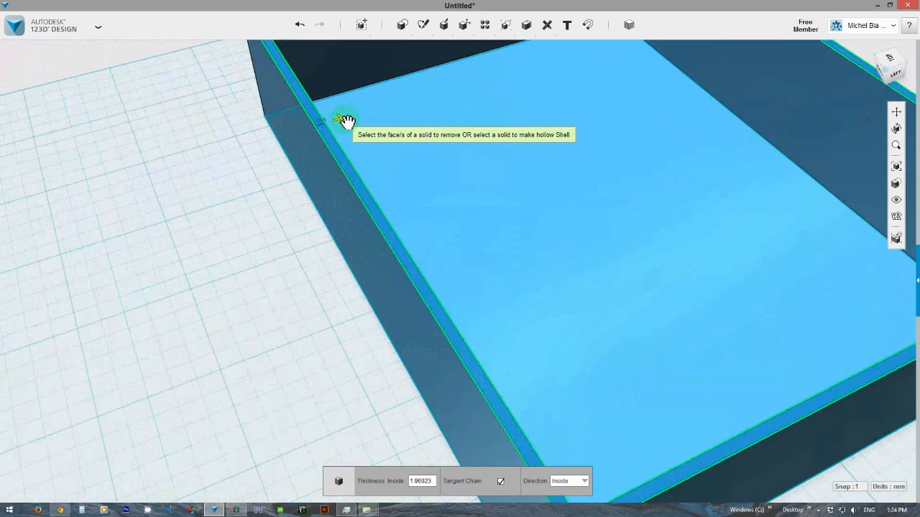
type("3")
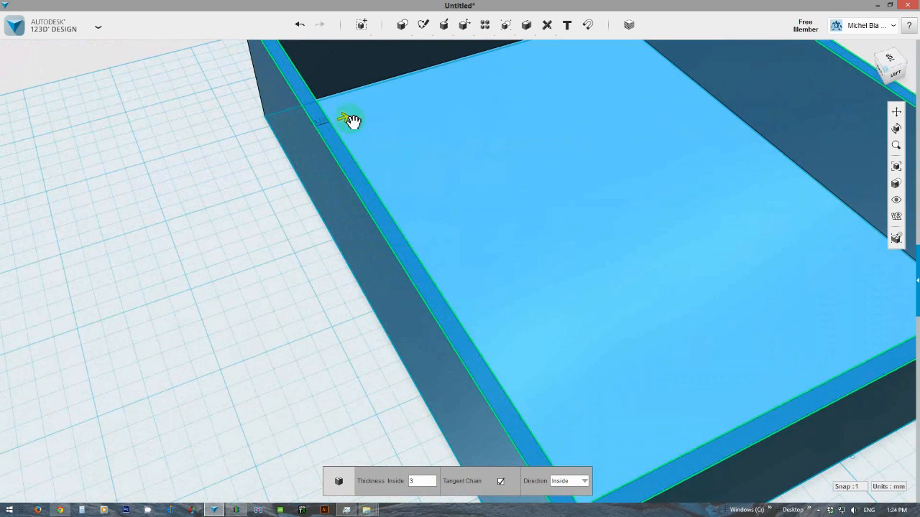
Step: Set the snap increment to 0.1 and reduce the shell's inside thickness to 2.5 mm
left_click(853, 486)
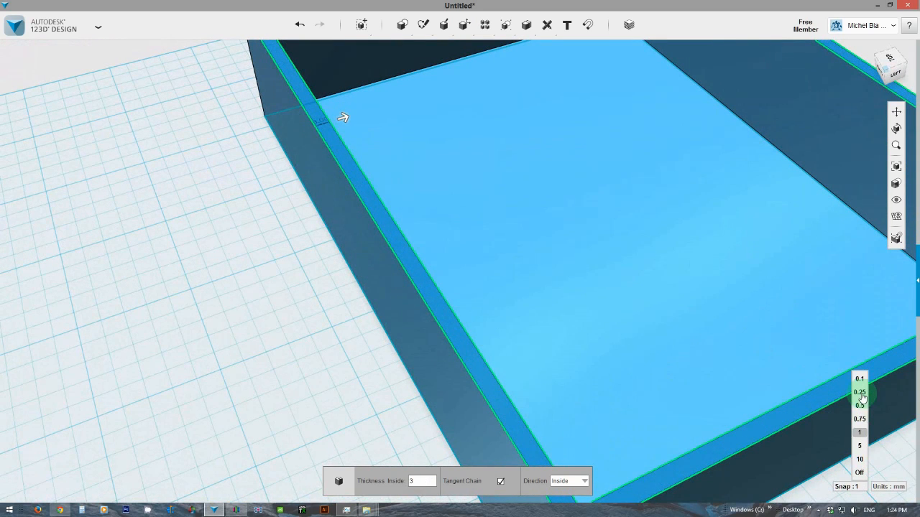
left_click(859, 380)
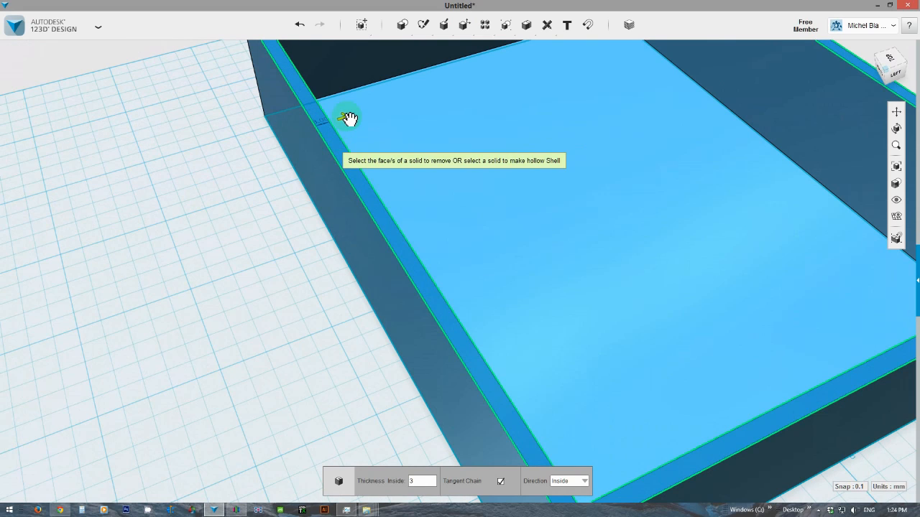
mouse_move(347, 117)
left_mouse_down()
mouse_move(356, 117)
mouse_move(342, 118)
left_mouse_up()
middle_click_drag(362, 159, 423, 222)
scroll(430, 273, "up", 2)
left_click_drag(460, 257, 461, 261)
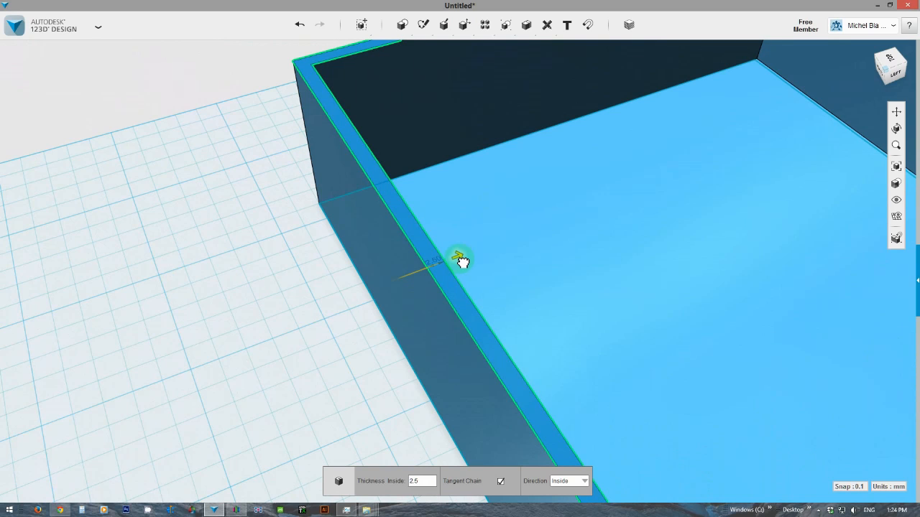
Step: Set the shell's inside thickness to 3.5 mm and finish the shell
left_click(421, 481)
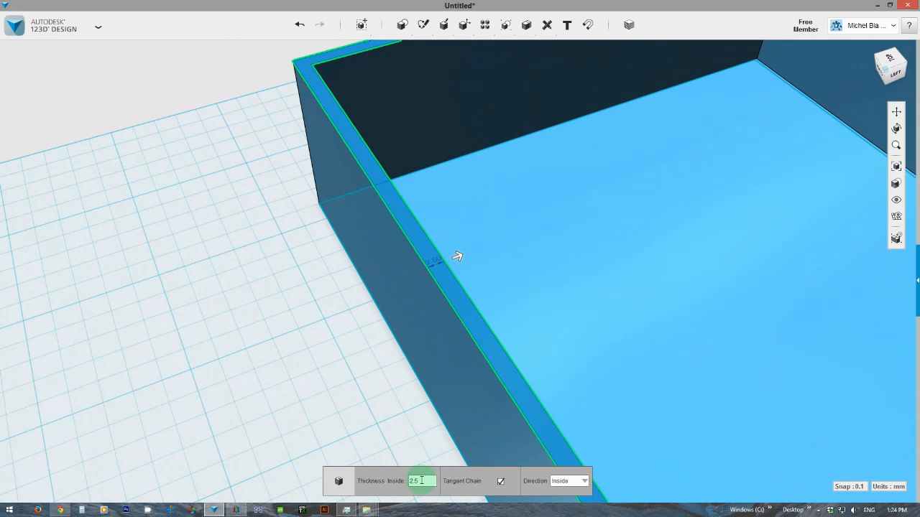
double_click(416, 479)
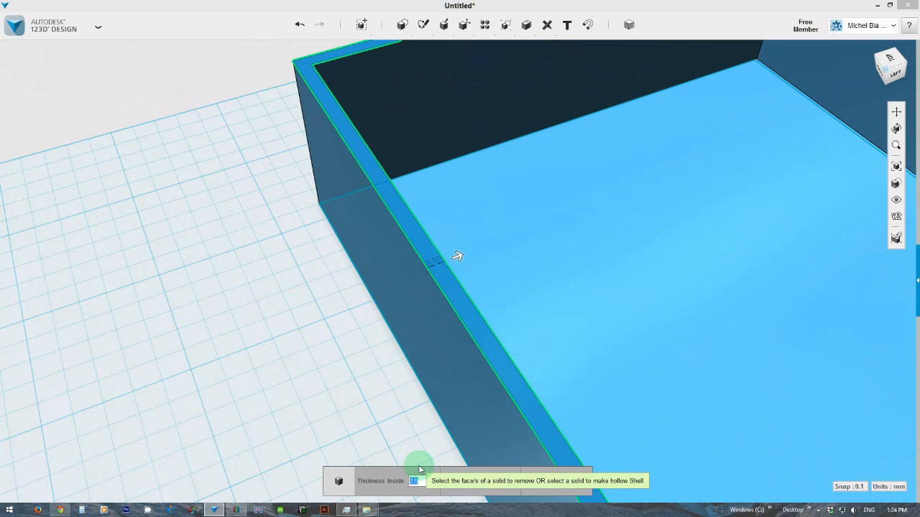
type("3.")
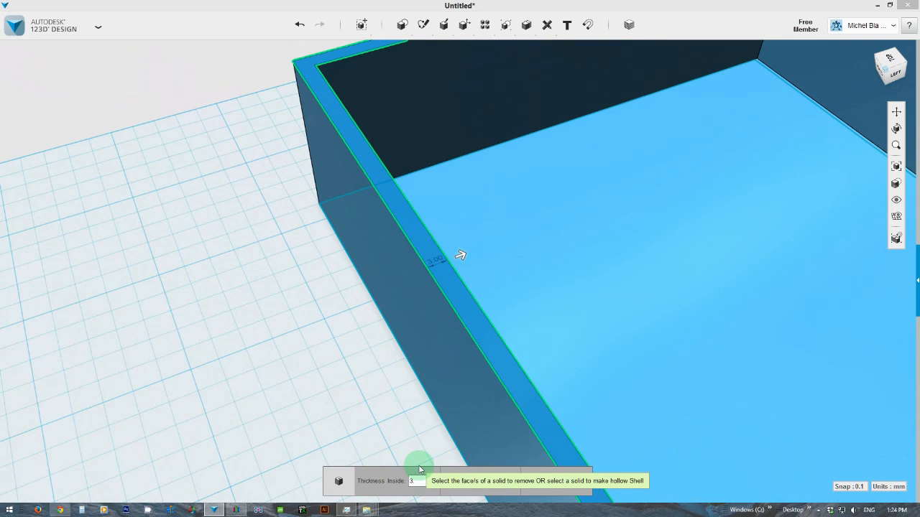
type("5")
key("Return")
left_click(455, 351)
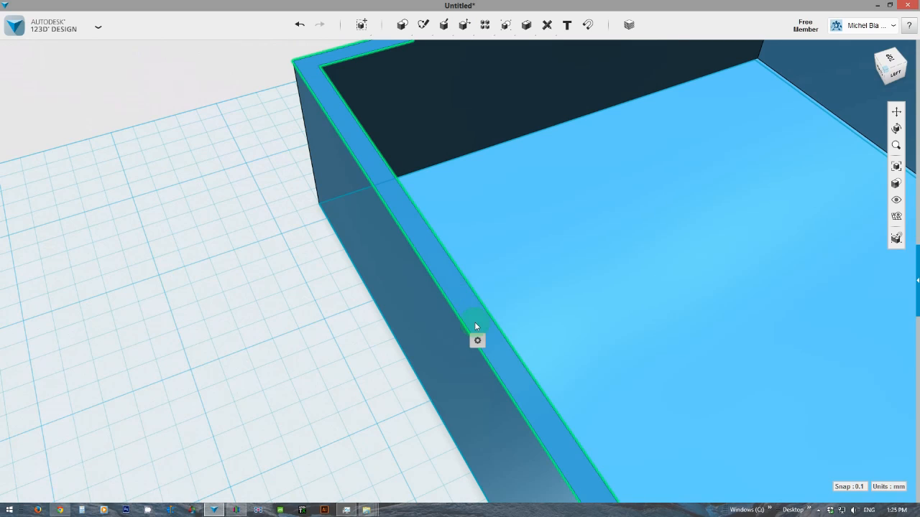
Step: Undo the 3.5 mm shell so the box is solid again
key("ctrl+z")
scroll(462, 328, "down", 2)
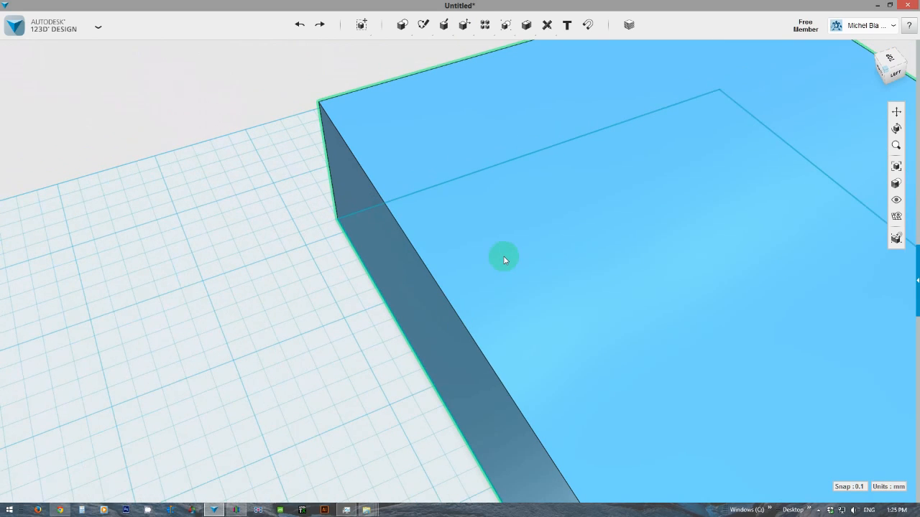
left_click(504, 259)
key("ctrl+y")
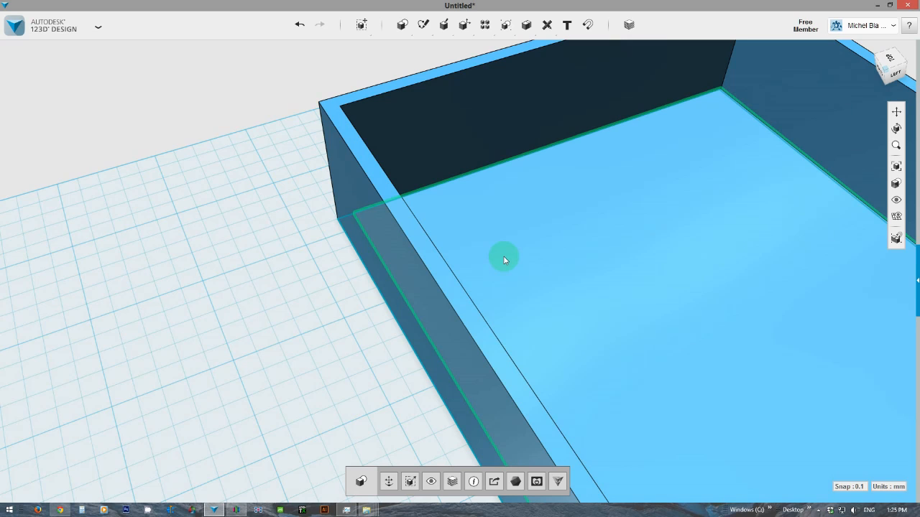
key("ctrl+z")
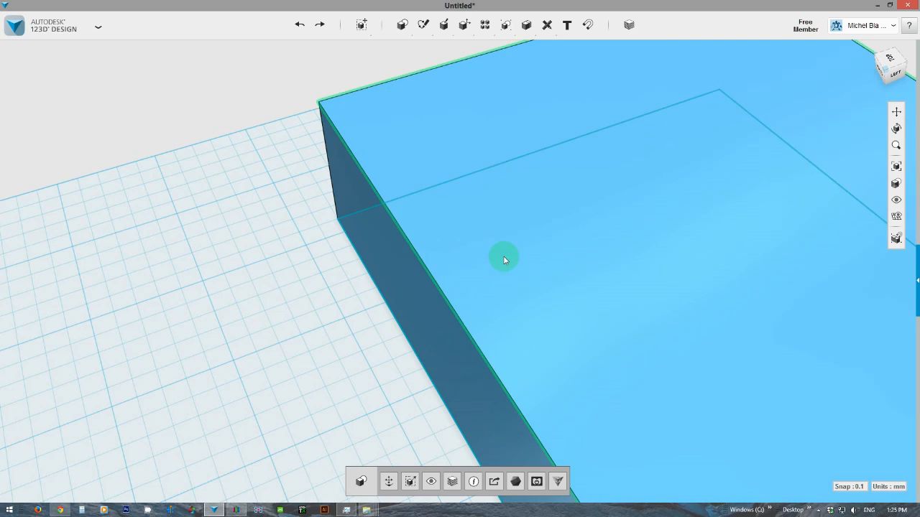
Step: Shell the box by removing its top face, with an inside wall thickness of 2.5 mm
left_click(595, 208)
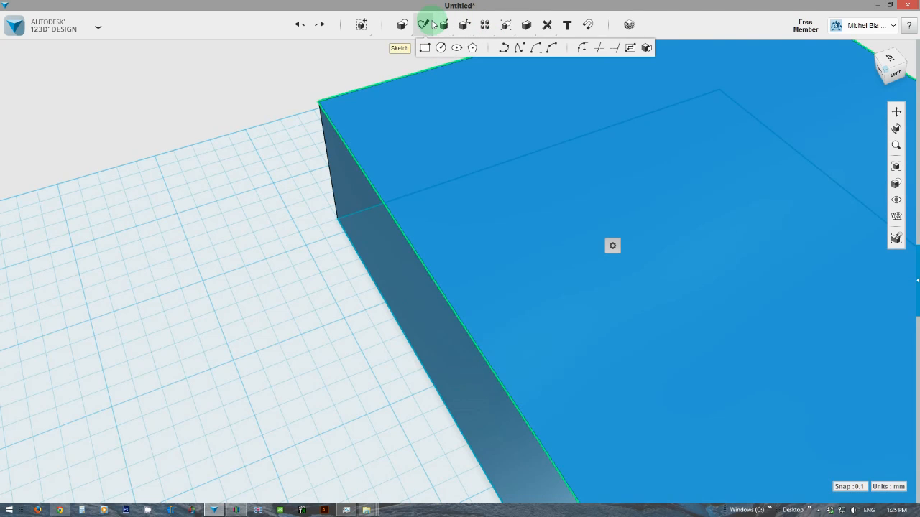
mouse_move(468, 30)
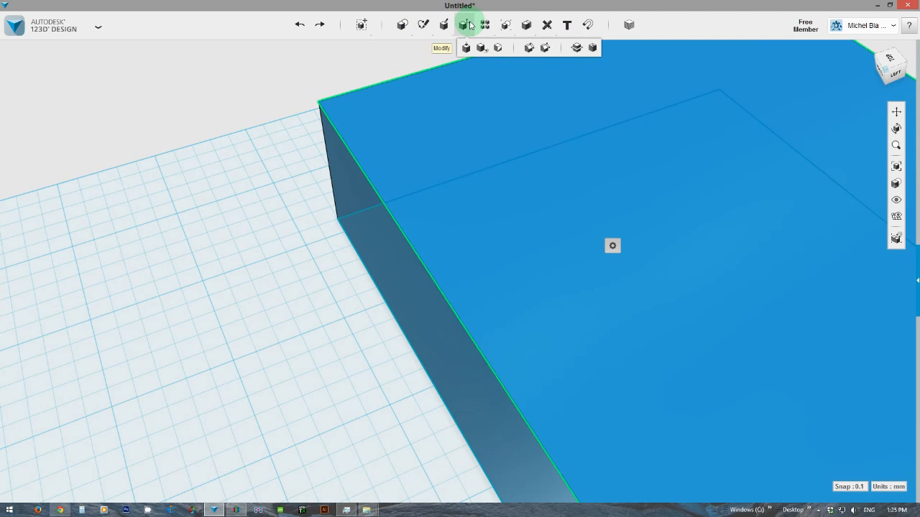
left_click(593, 50)
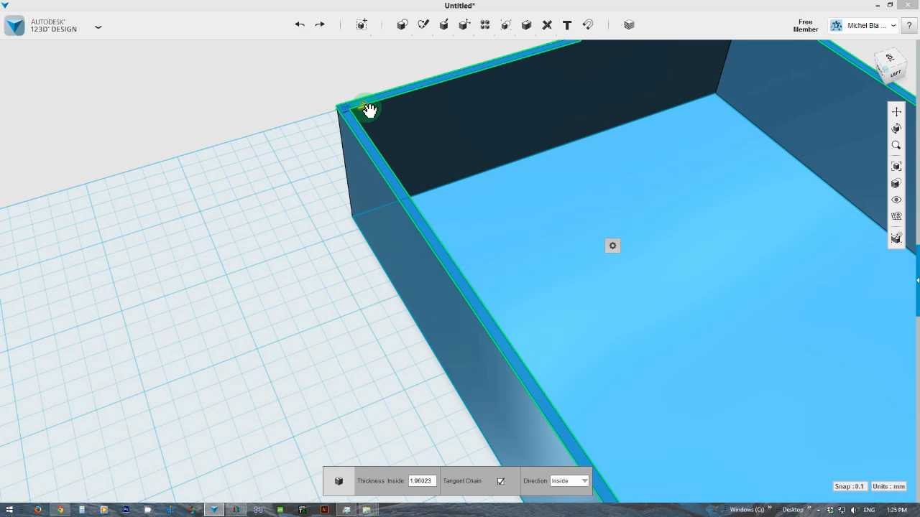
left_click(431, 482)
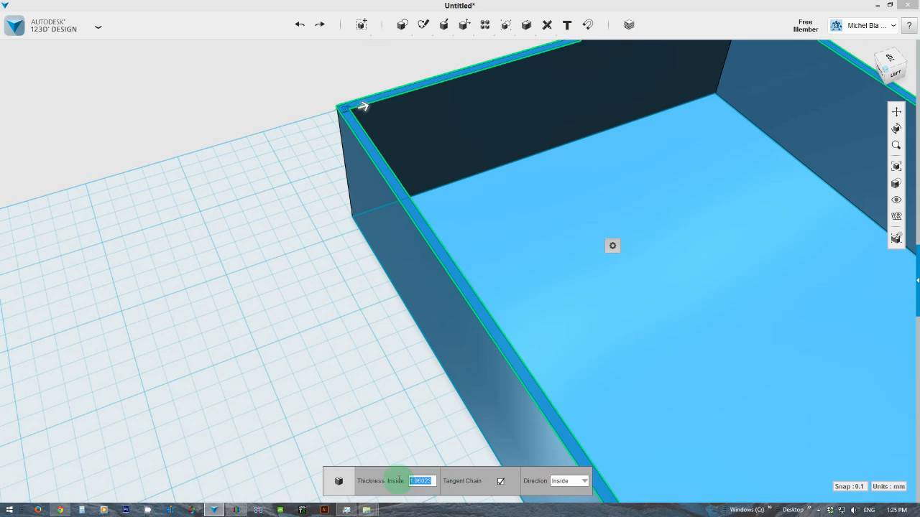
type("2.5")
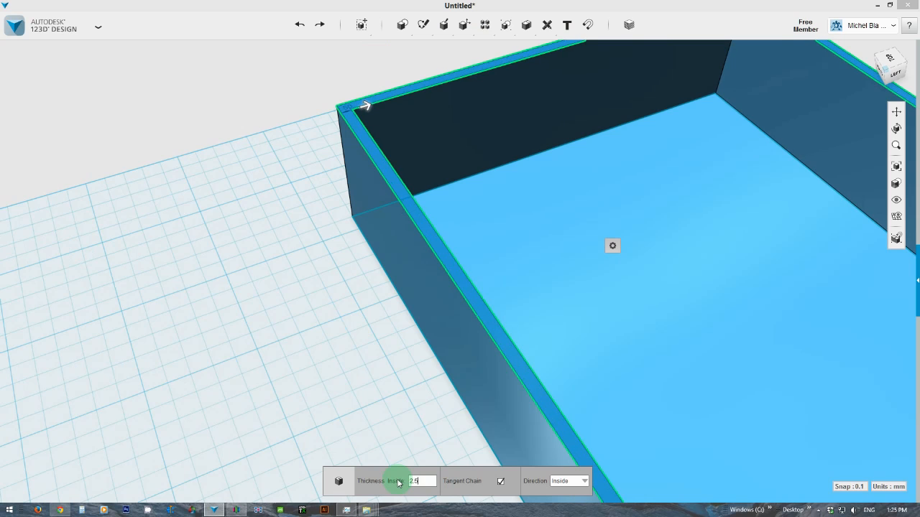
key("Return")
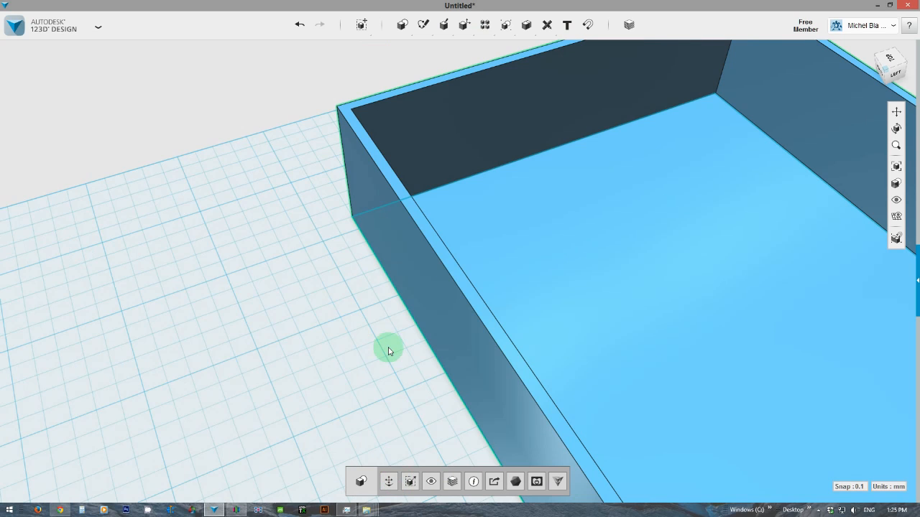
Step: Return to the home view and inspect the shelled box from its front and right sides
scroll(388, 350, "down", 1)
right_click_drag(535, 313, 471, 332)
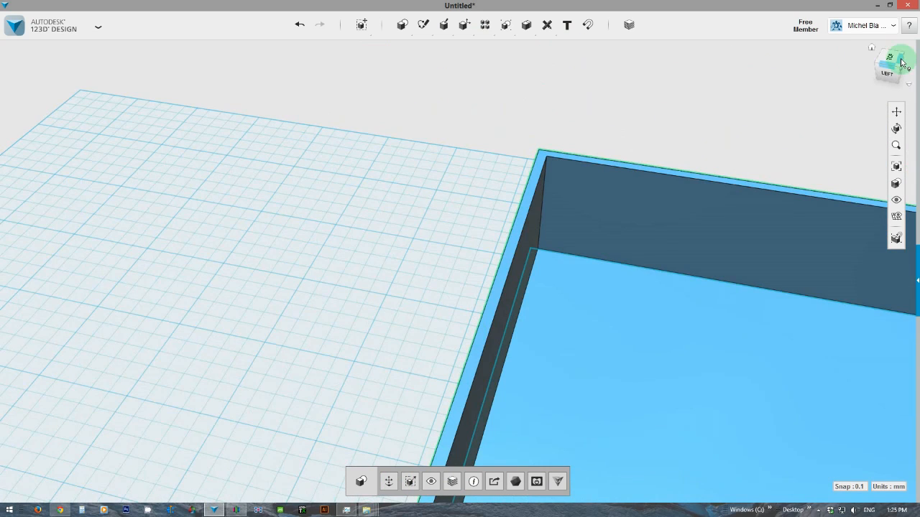
left_click(872, 49)
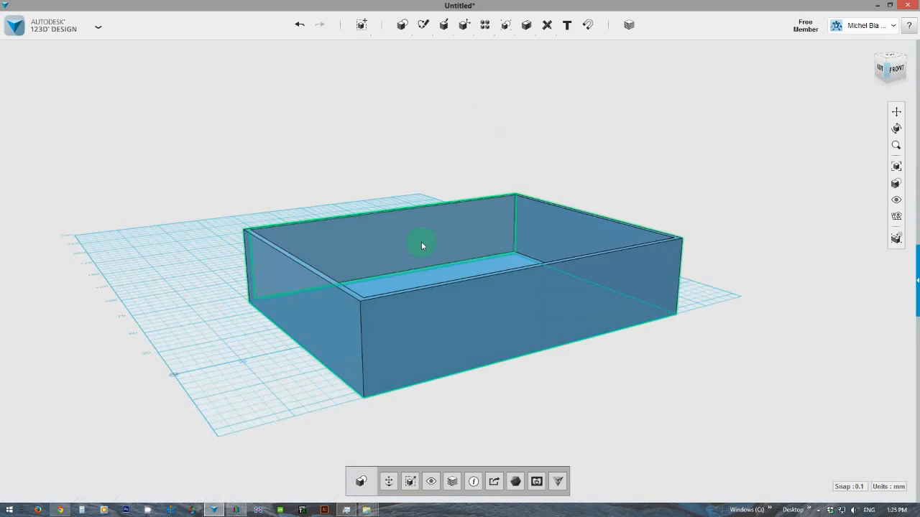
right_click_drag(421, 242, 390, 270)
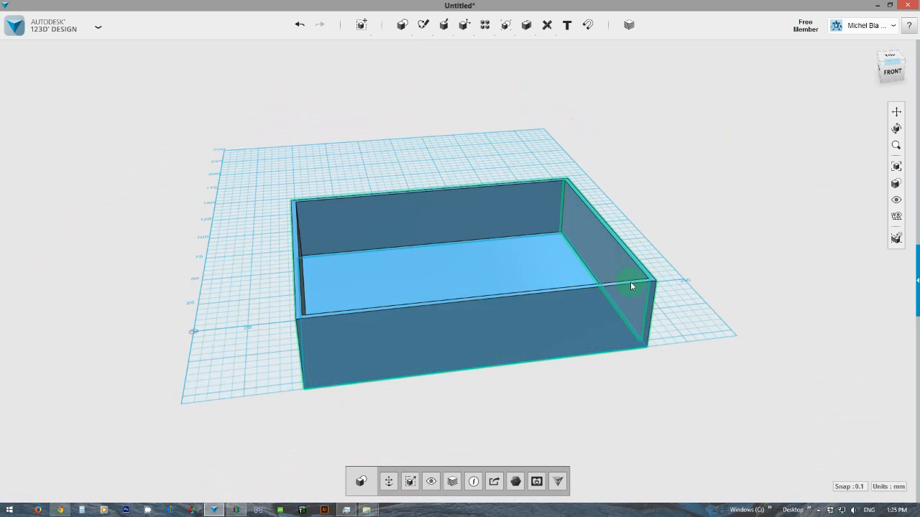
right_click_drag(692, 261, 624, 247)
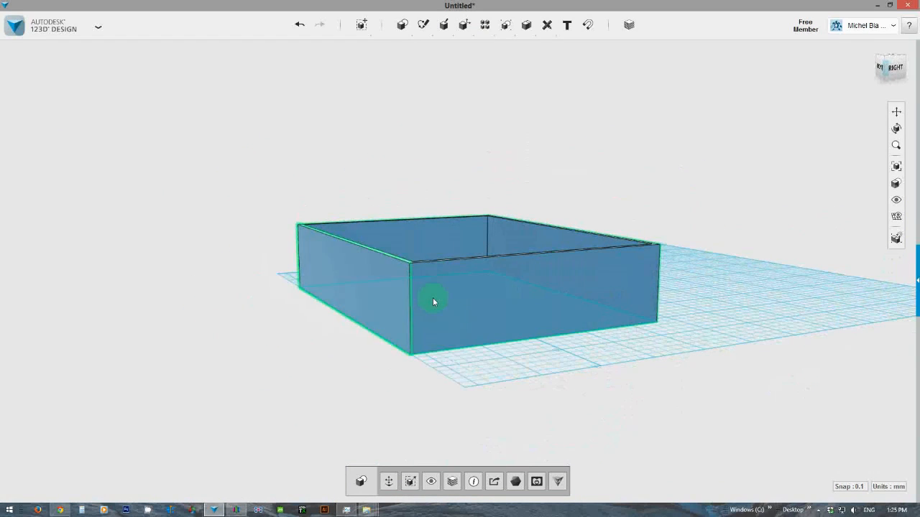
scroll(440, 308, "up", 5)
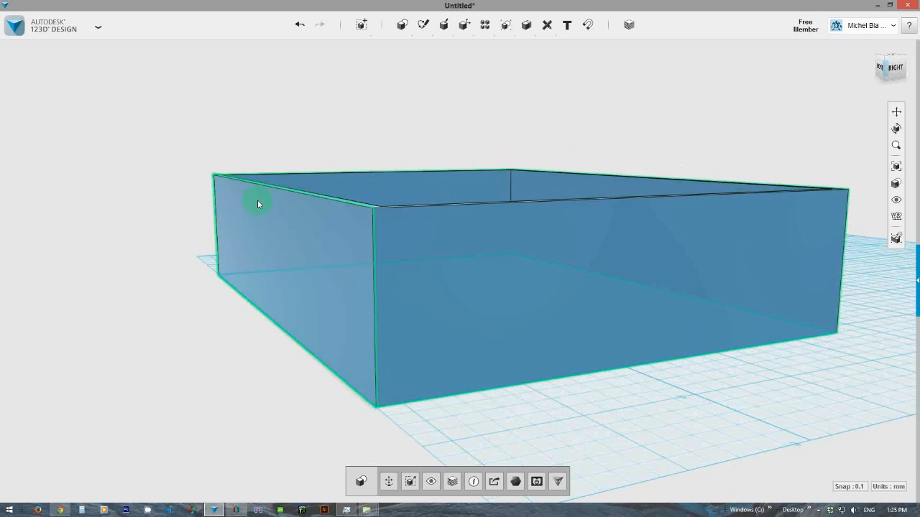
mouse_move(423, 24)
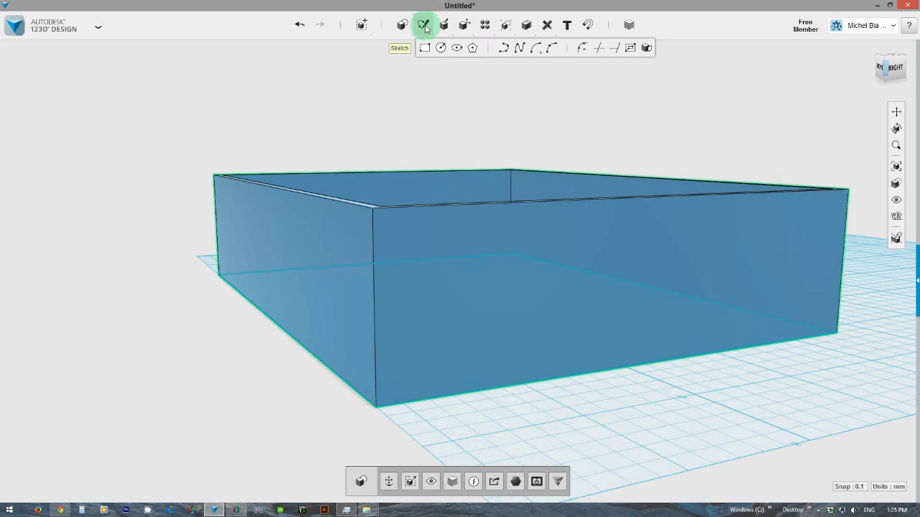
left_click(507, 48)
left_click(439, 273)
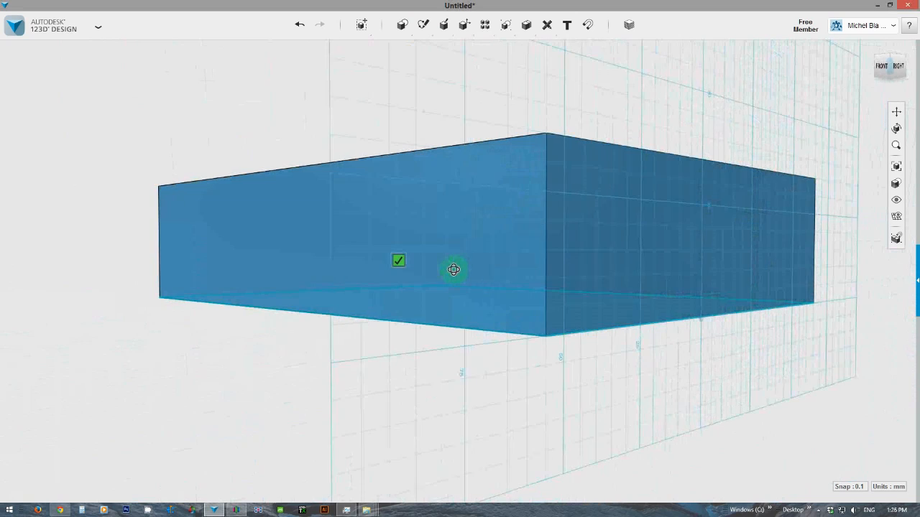
mouse_move(424, 26)
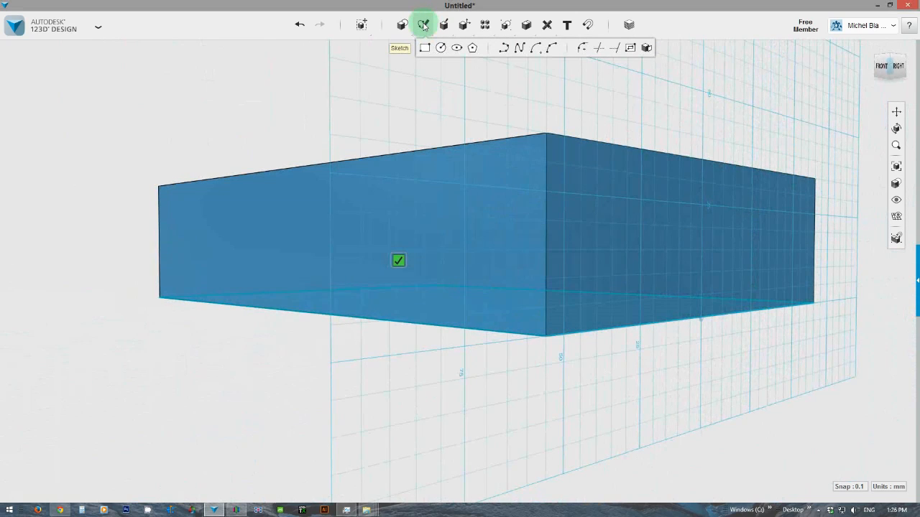
left_click(575, 204)
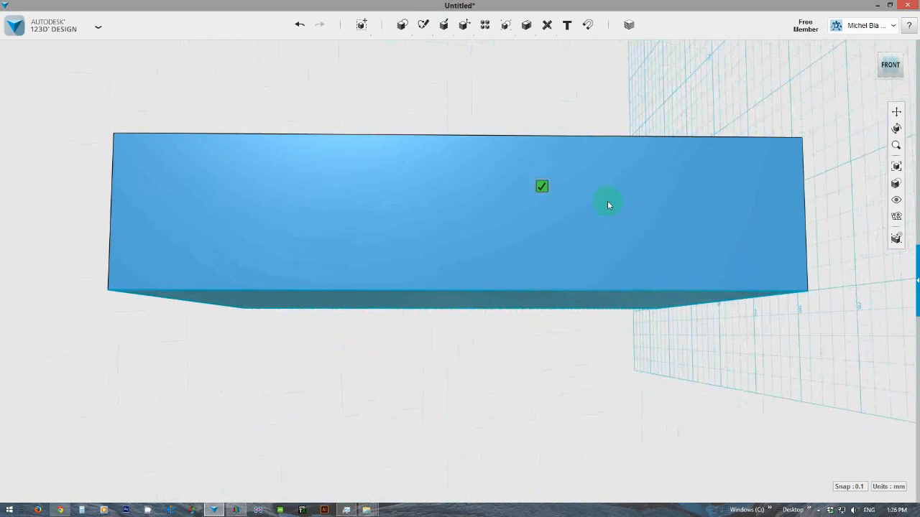
left_click(654, 199)
left_click(592, 237)
key("Escape")
key("ctrl+z")
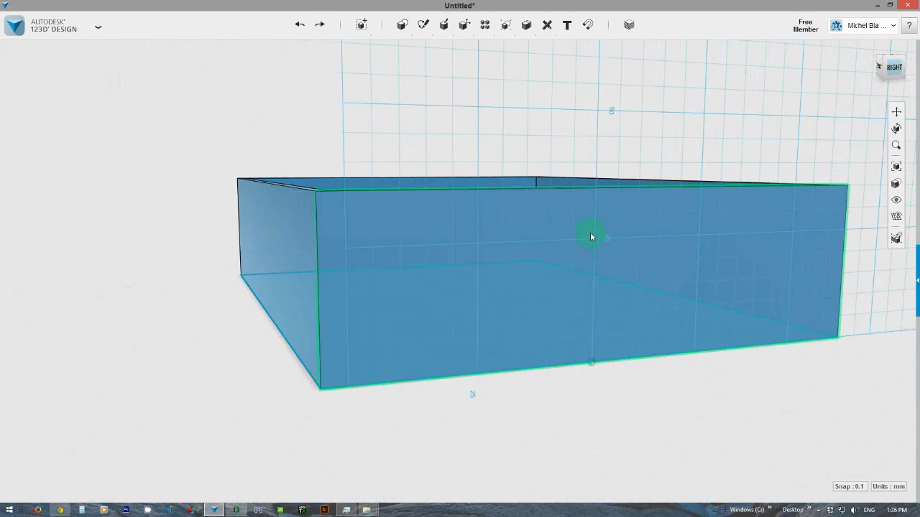
right_click_drag(338, 267, 401, 227)
left_click(669, 166)
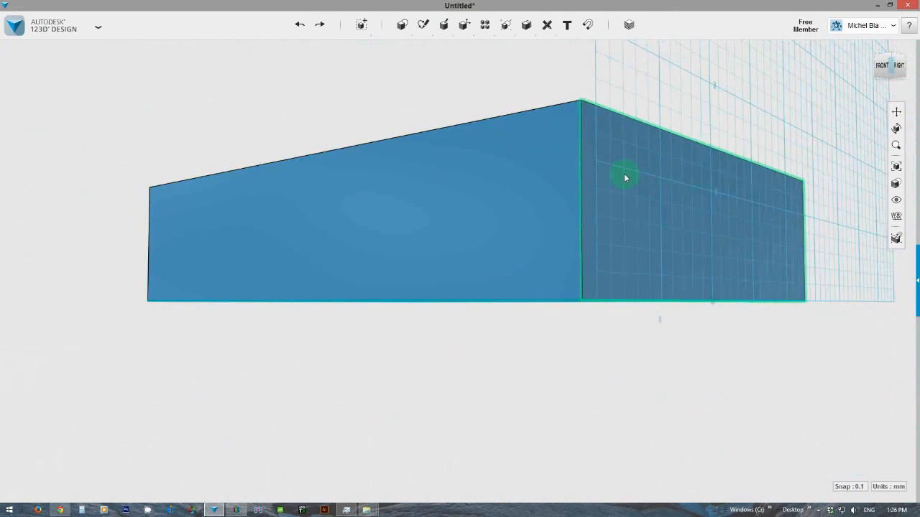
right_click_drag(621, 205, 603, 208)
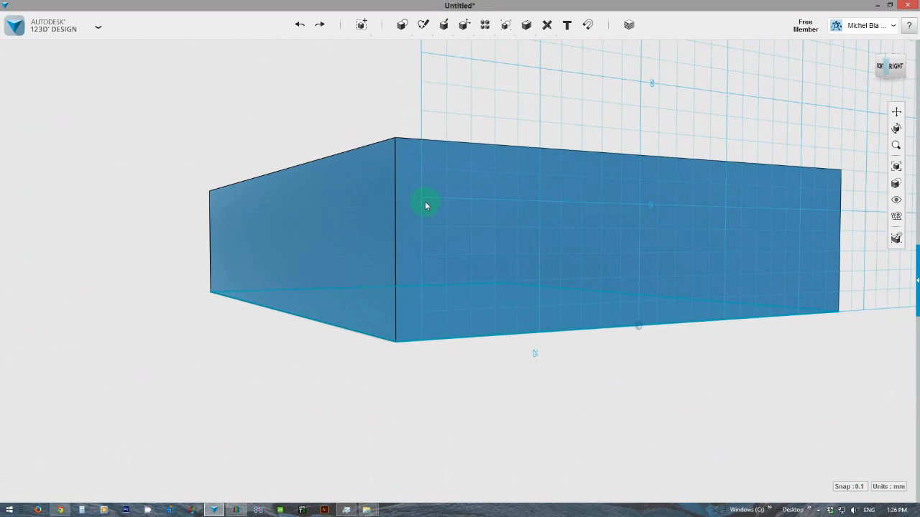
scroll(442, 214, "up", 2)
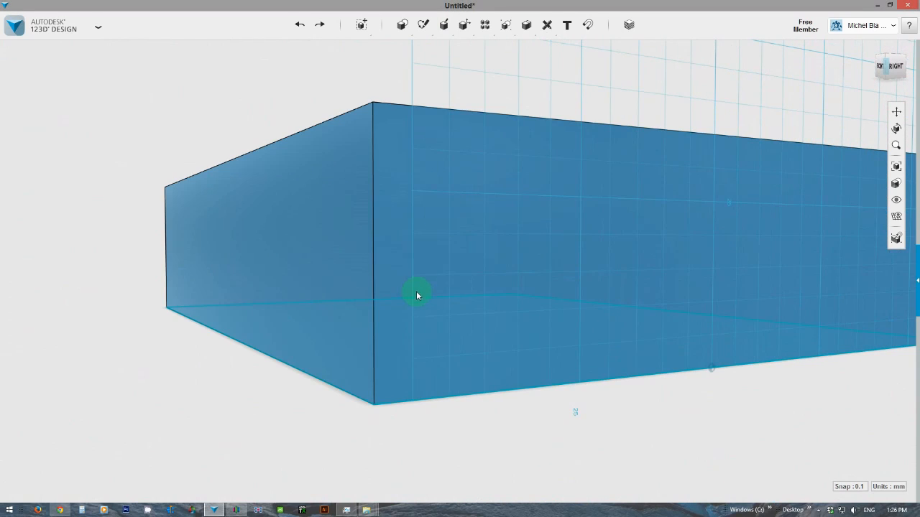
right_click_drag(436, 271, 431, 269)
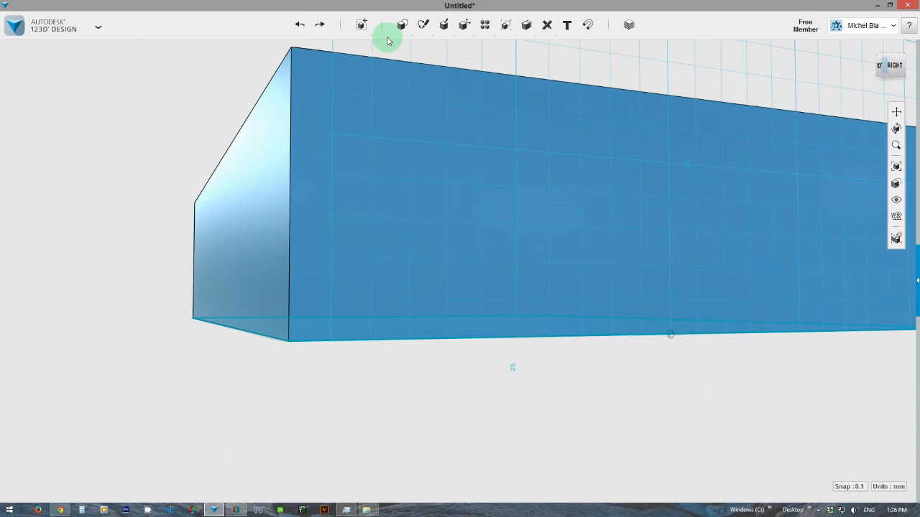
mouse_move(422, 26)
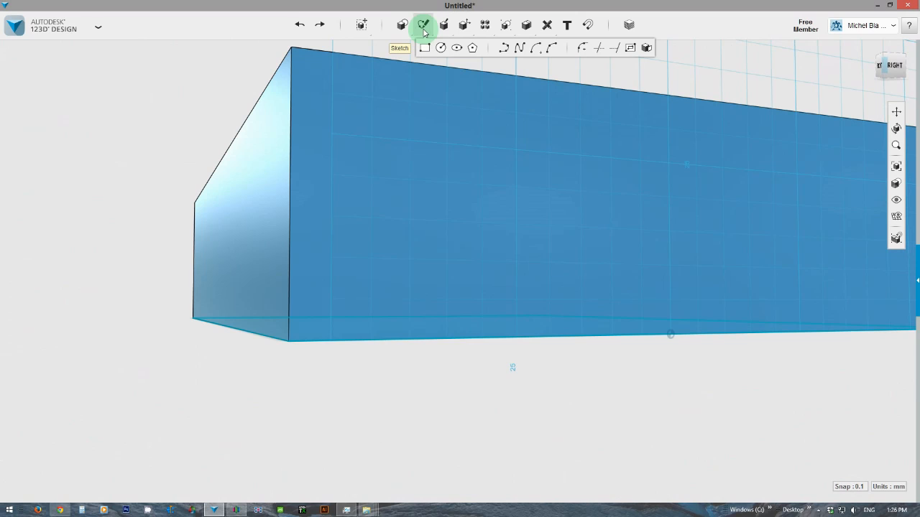
left_click(503, 49)
left_click(427, 119)
left_click(365, 184)
key("Escape")
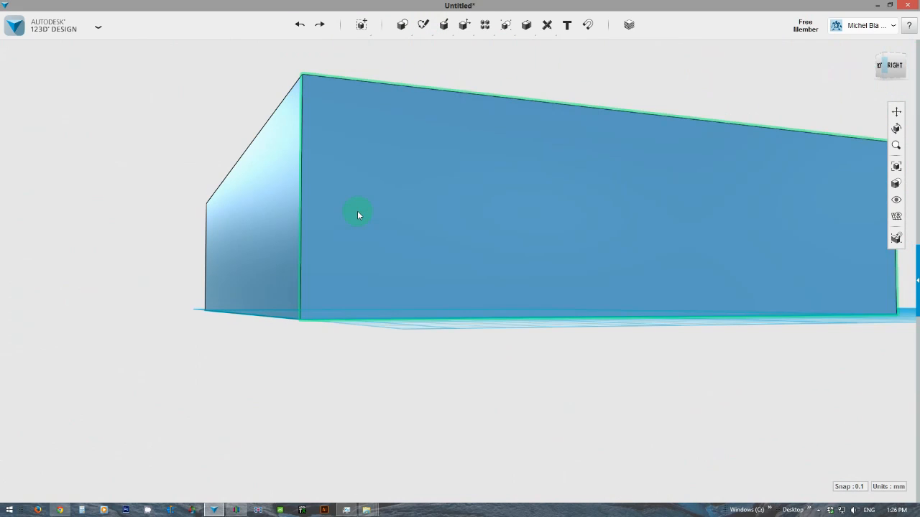
Step: Sketch a horizontal polyline on the box's right face, from the midpoint of its left vertical edge to the 25 mm grid line
mouse_move(416, 27)
left_click(503, 48)
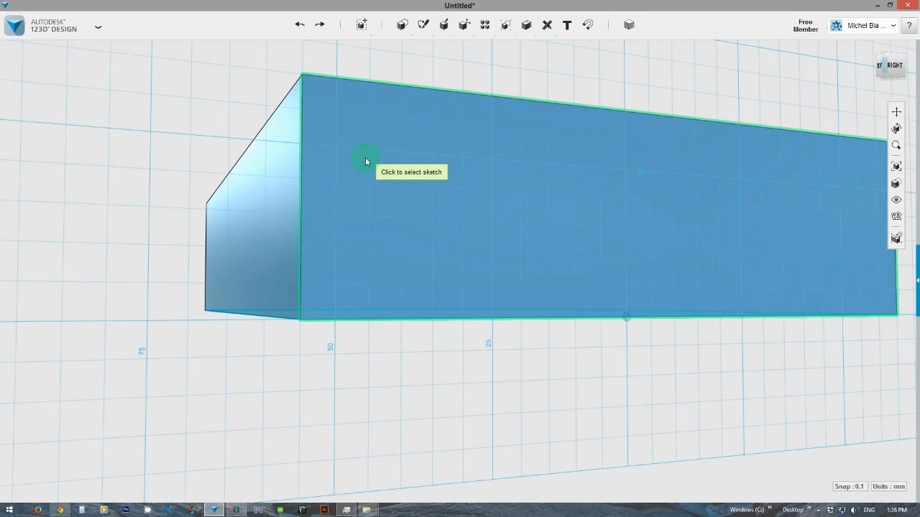
left_click(365, 159)
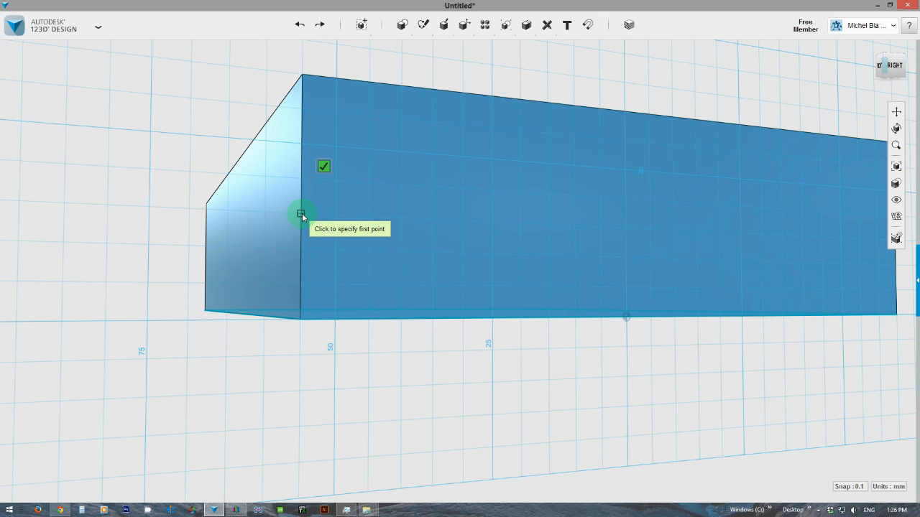
right_click_drag(302, 213, 302, 218)
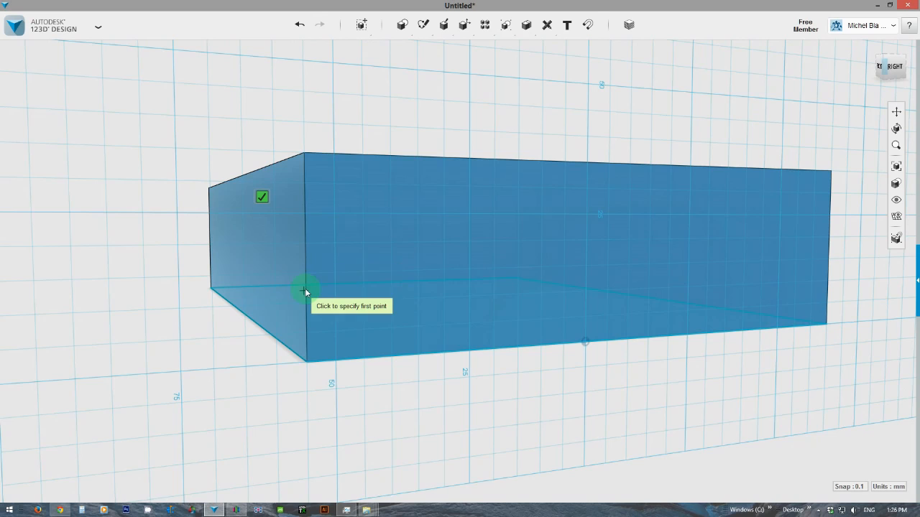
right_click_drag(308, 265, 311, 257)
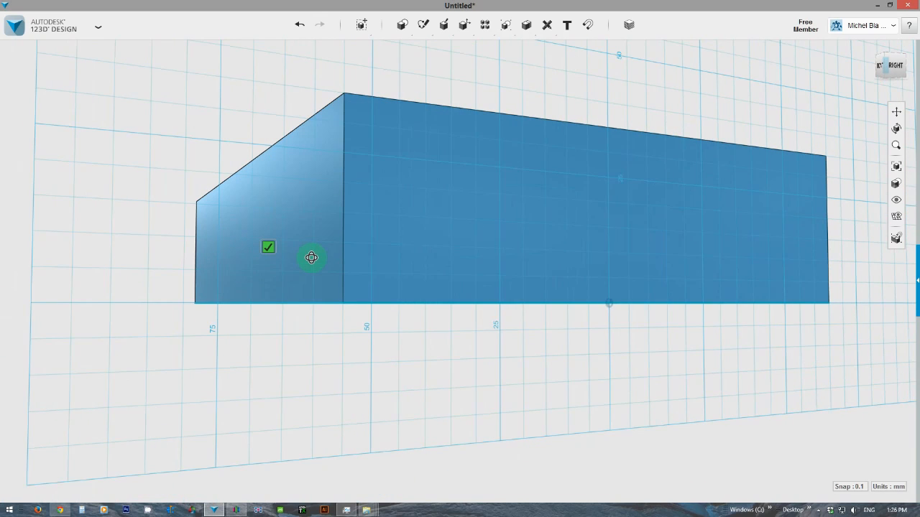
left_click(344, 213)
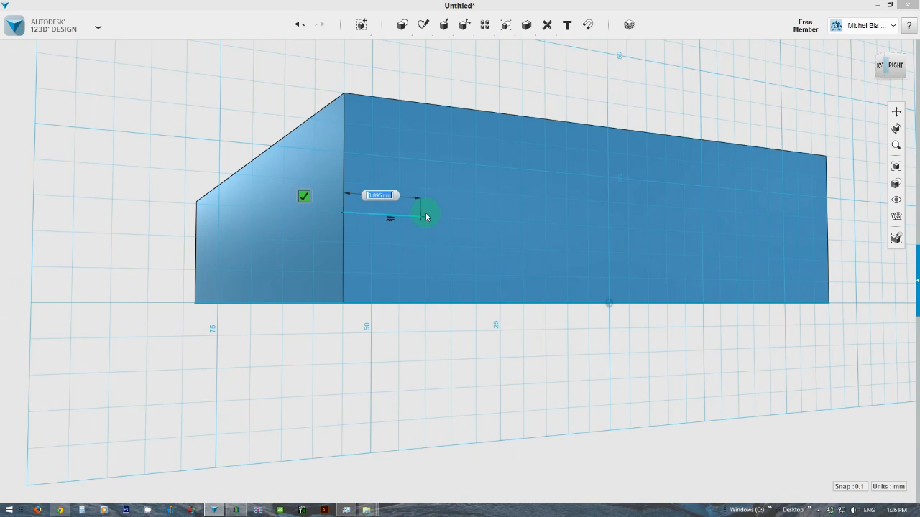
left_click(500, 225)
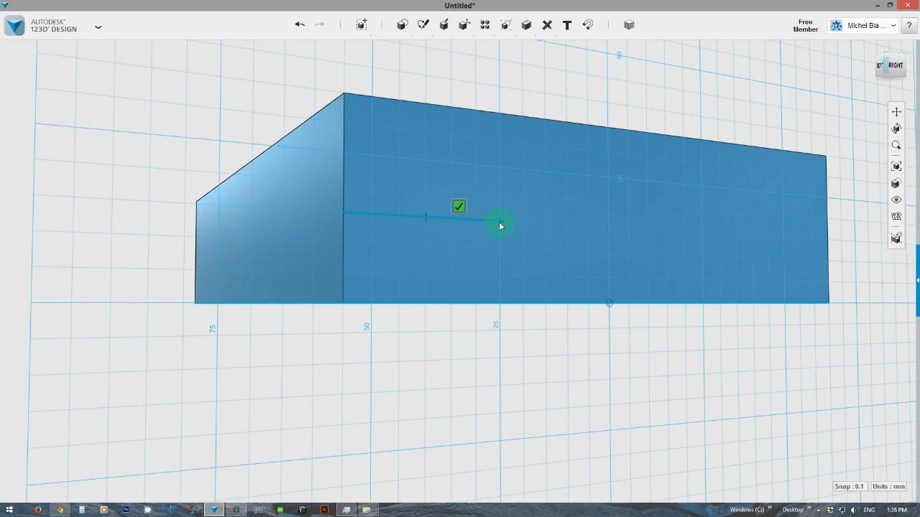
left_click(458, 205)
Step: Sketch a circle about 21 mm in diameter centred on the free end of the line on the right face, and finish the sketch
right_click_drag(445, 205, 423, 235)
scroll(428, 232, "up", 4)
mouse_move(401, 27)
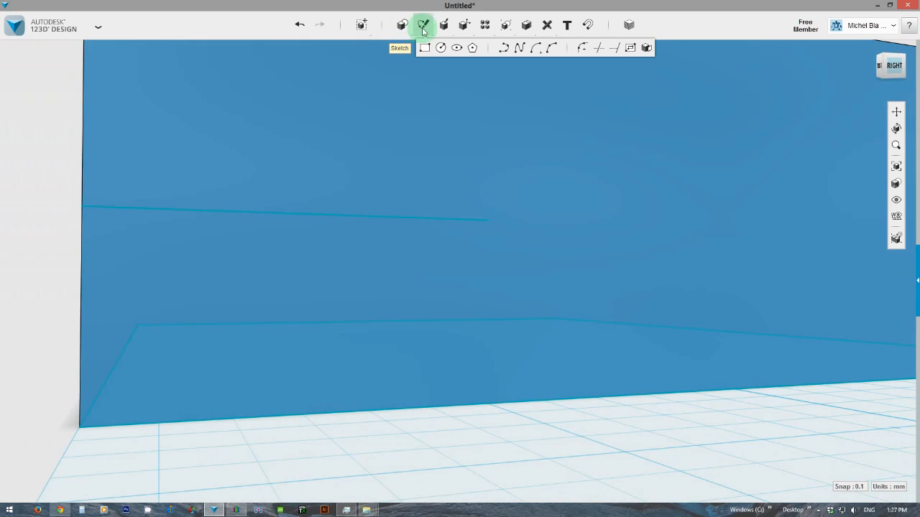
left_click(438, 48)
left_click(483, 219)
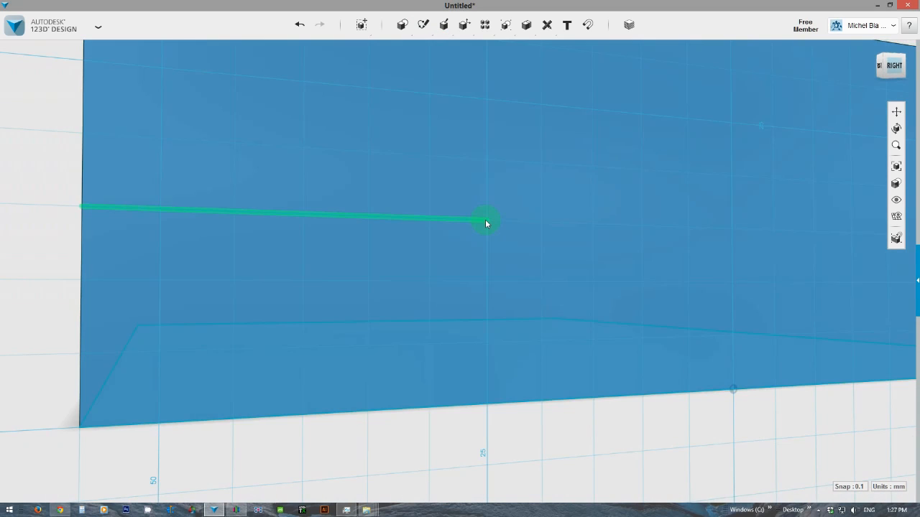
left_click(486, 222)
scroll(523, 258, "down", 2)
scroll(529, 273, "down", 1)
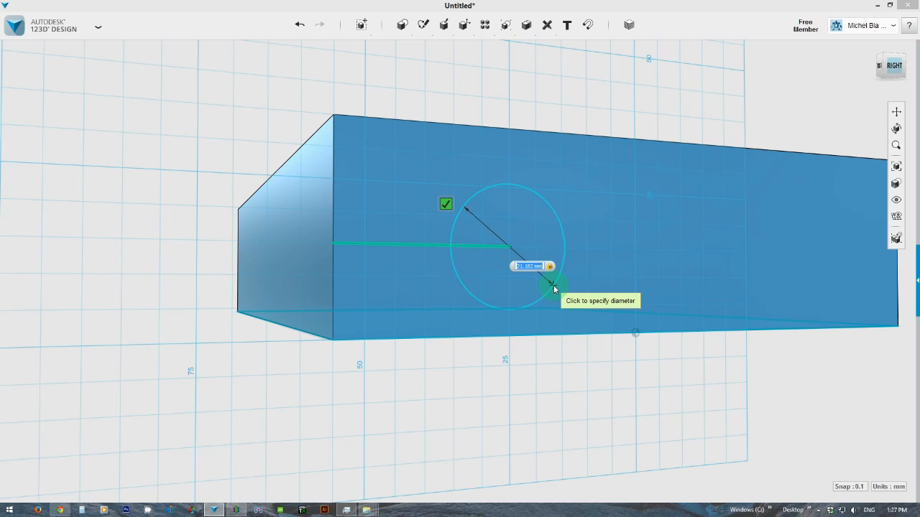
left_click(553, 285)
mouse_move(553, 285)
right_mouse_down()
mouse_move(540, 228)
mouse_move(499, 230)
mouse_move(544, 222)
mouse_move(526, 223)
mouse_move(509, 240)
mouse_move(522, 214)
mouse_move(524, 160)
mouse_move(528, 220)
mouse_move(551, 248)
mouse_move(508, 260)
mouse_move(454, 252)
mouse_move(438, 227)
mouse_move(441, 179)
mouse_move(438, 242)
mouse_move(593, 259)
mouse_move(501, 236)
mouse_move(489, 253)
mouse_move(408, 275)
mouse_move(458, 250)
mouse_move(412, 267)
mouse_move(335, 266)
mouse_move(361, 251)
mouse_move(395, 249)
mouse_move(458, 263)
mouse_move(461, 251)
mouse_move(465, 261)
right_mouse_up()
left_click(485, 230)
Step: Extrude the circle on the right face inward through the whole box, cutting a round hole in both side walls
left_click(536, 338)
mouse_move(554, 377)
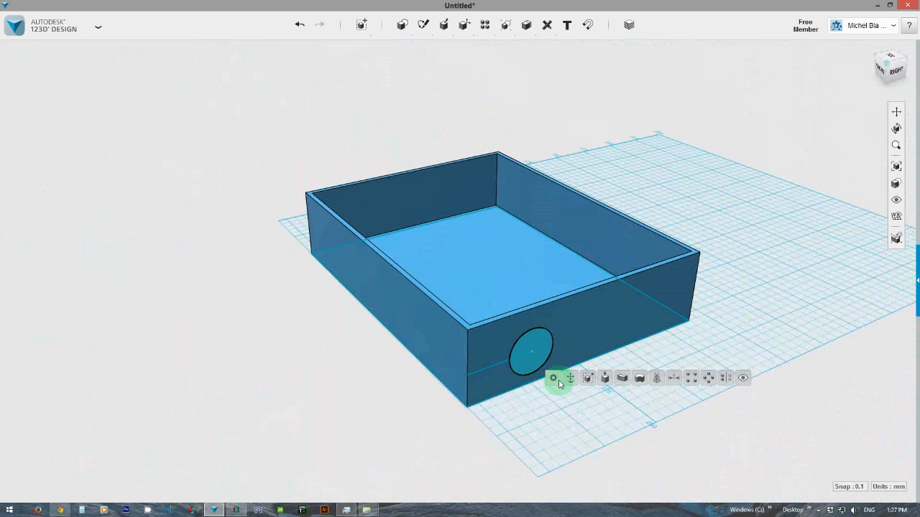
left_click(604, 379)
left_click_drag(530, 353, 635, 402)
right_click_drag(671, 364, 623, 362)
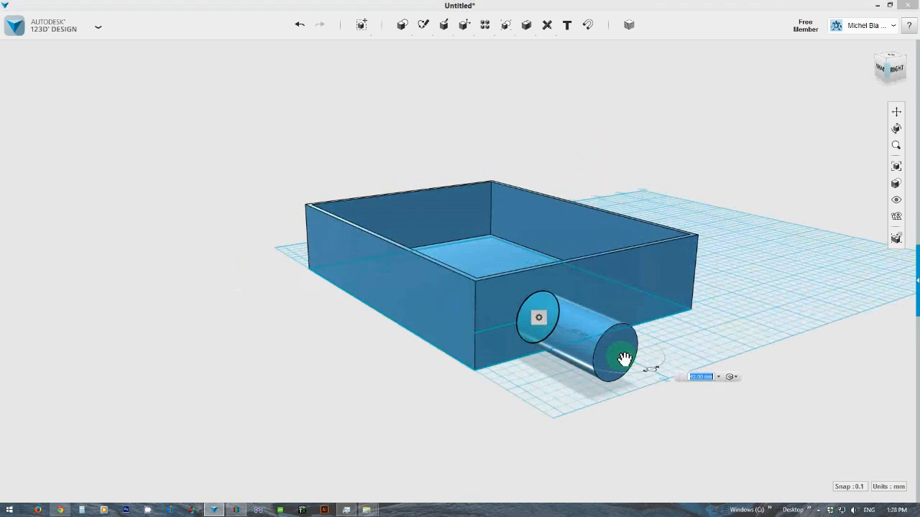
left_click_drag(629, 360, 342, 217)
mouse_move(293, 198)
right_mouse_down()
mouse_move(374, 248)
mouse_move(357, 232)
mouse_move(434, 247)
mouse_move(403, 208)
mouse_move(412, 265)
mouse_move(441, 292)
right_mouse_up()
key("Return")
Step: Delete the sketched horizontal line beside the hole on the right face, keeping the circle sketch
left_click(442, 294)
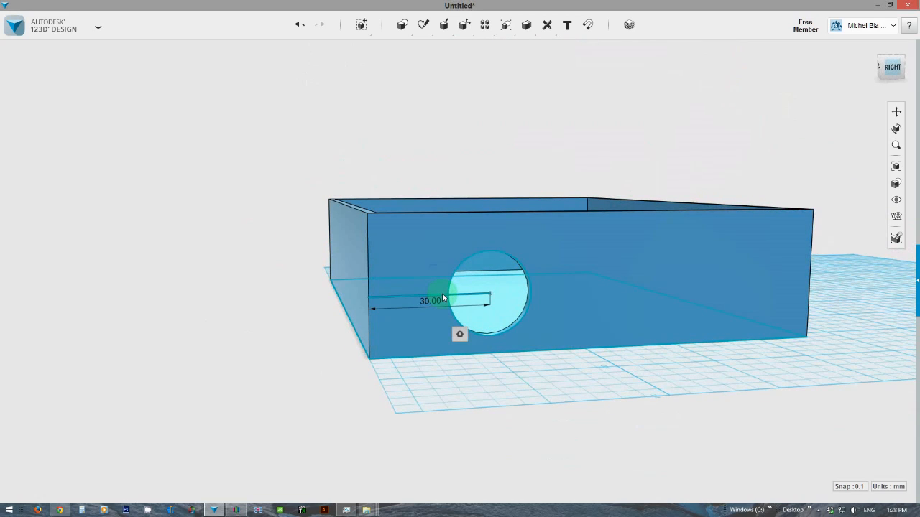
left_click(443, 298)
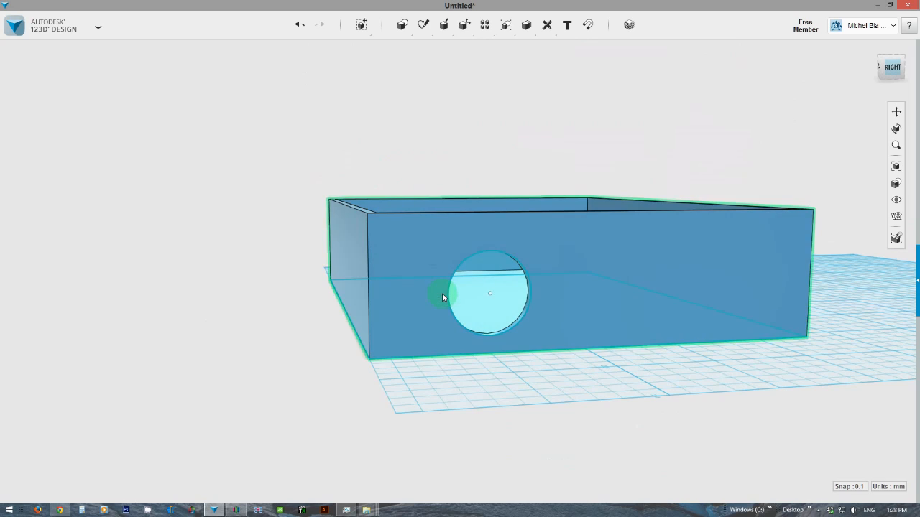
left_click(488, 295)
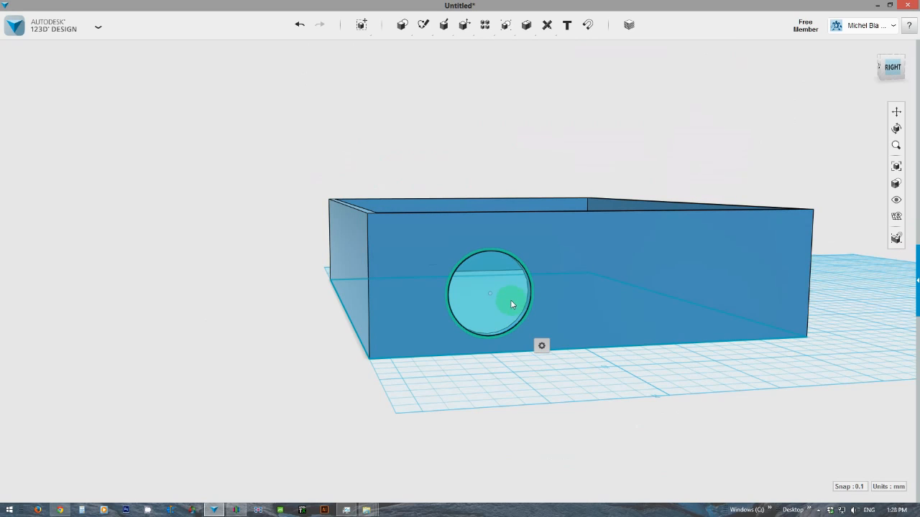
left_click(513, 350)
Step: Hide all sketches to inspect the box with its holes, and show the sketches again
scroll(482, 334, "down", 2)
right_click_drag(390, 297, 332, 254)
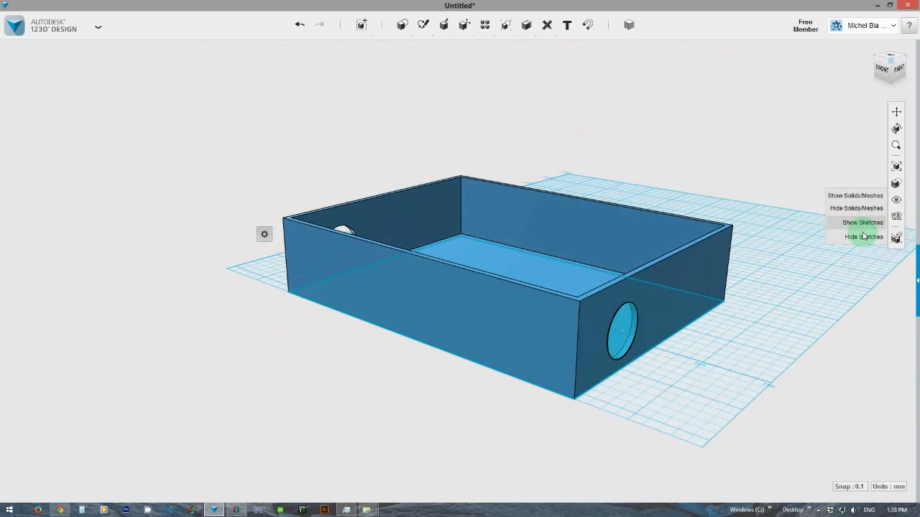
left_click(862, 238)
mouse_move(513, 304)
right_mouse_down()
mouse_move(534, 308)
mouse_move(460, 294)
mouse_move(538, 318)
right_mouse_up()
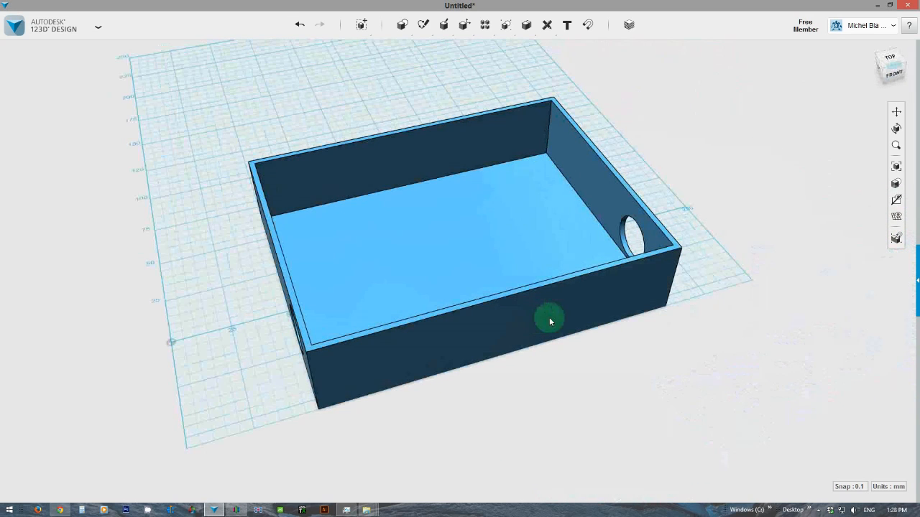
mouse_move(897, 204)
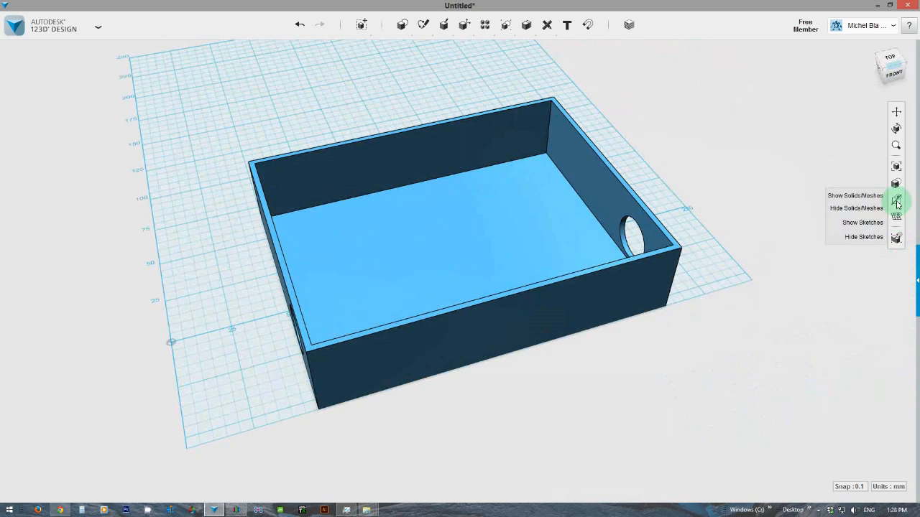
left_click(862, 223)
right_click_drag(713, 168, 697, 161)
Step: Start inserting a model from the computer and browse to the AUTODESK DESIGNS folder
left_click(98, 28)
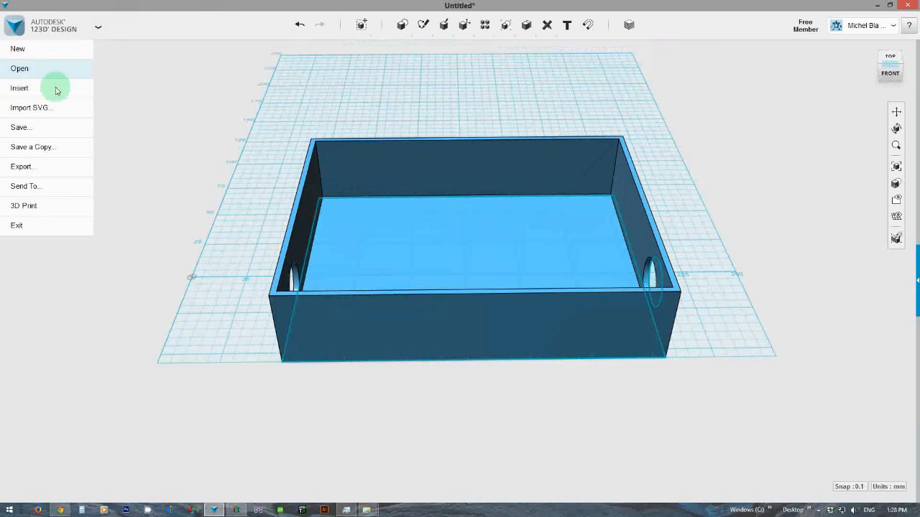
mouse_move(39, 112)
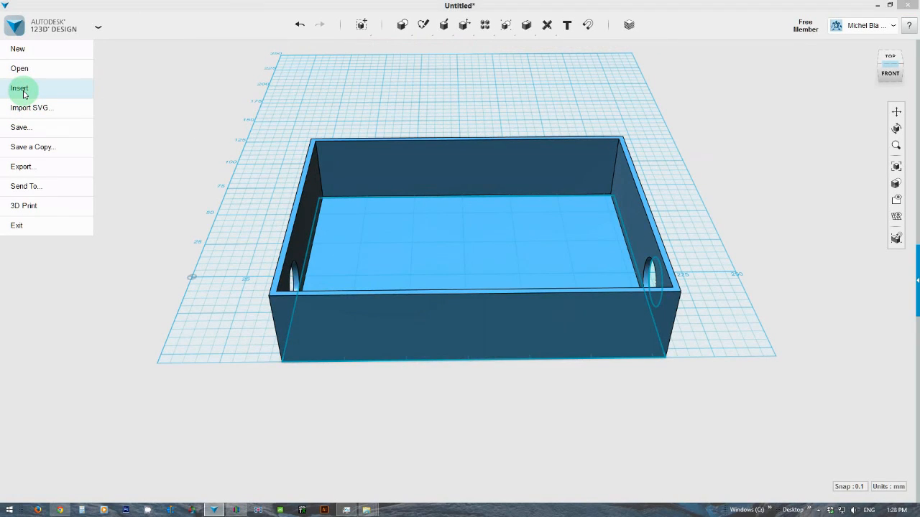
left_click(22, 92)
left_click(392, 120)
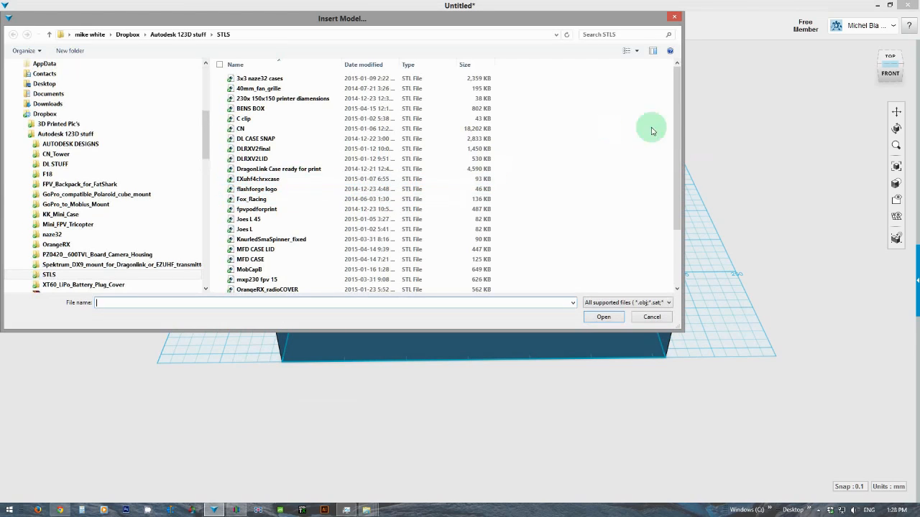
left_click_drag(673, 145, 690, 225)
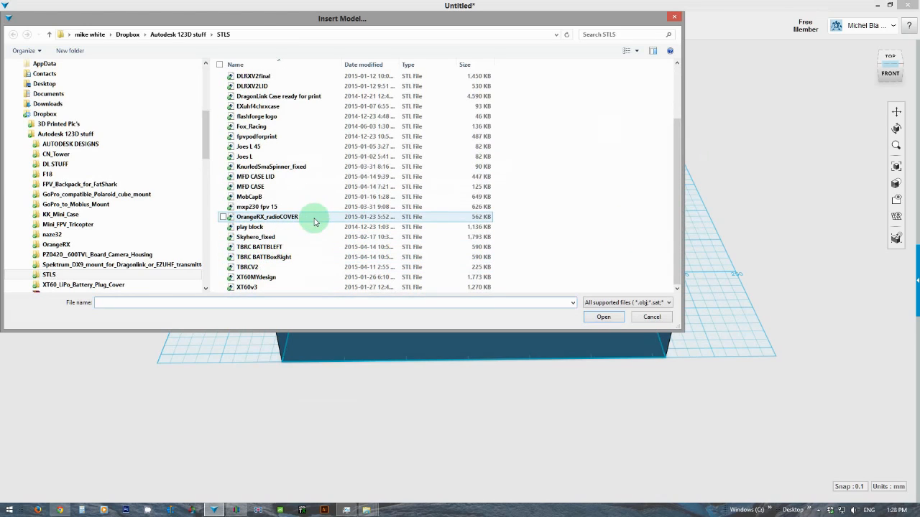
scroll(207, 148, "up", 2)
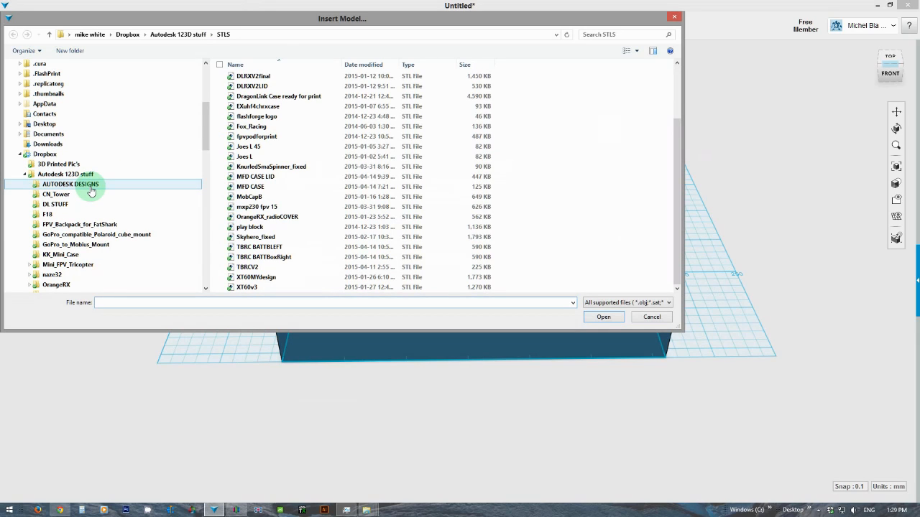
left_click(91, 188)
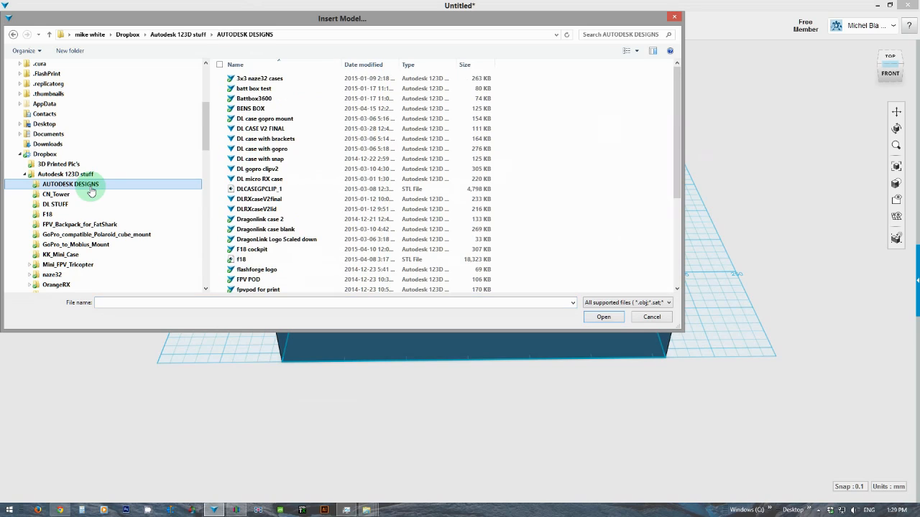
Step: Insert the MFD LOGO design into the scene and delete the inserted part behind the box
left_click(263, 209)
scroll(251, 216, "down", 5)
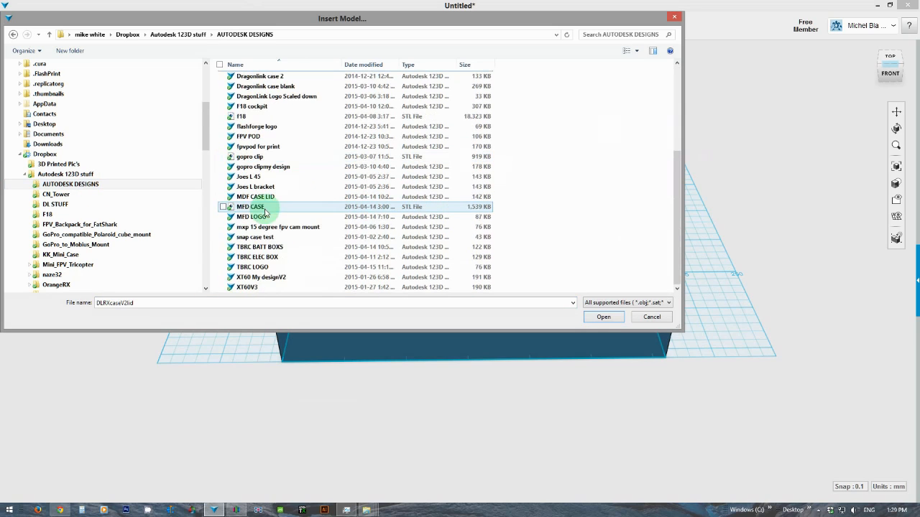
left_click(248, 215)
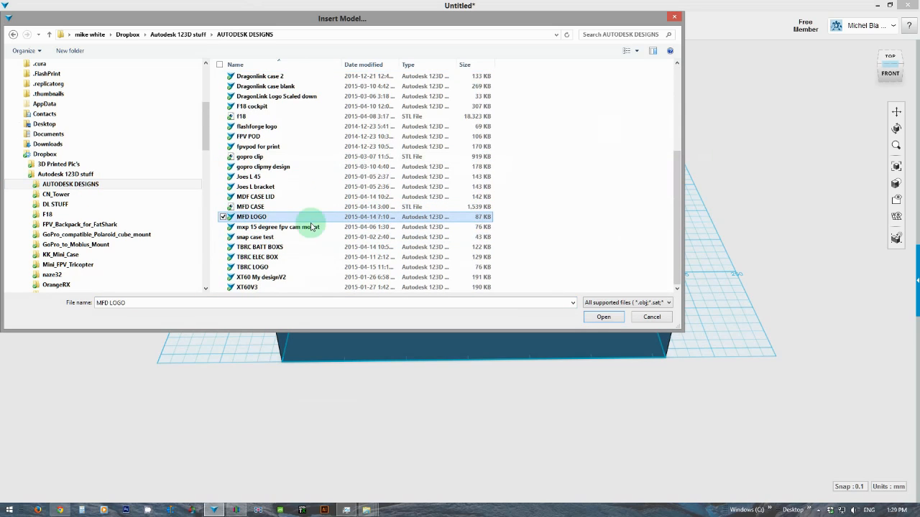
left_click(601, 317)
left_click(509, 280)
mouse_move(449, 207)
right_mouse_down()
mouse_move(464, 220)
mouse_move(465, 204)
right_mouse_up()
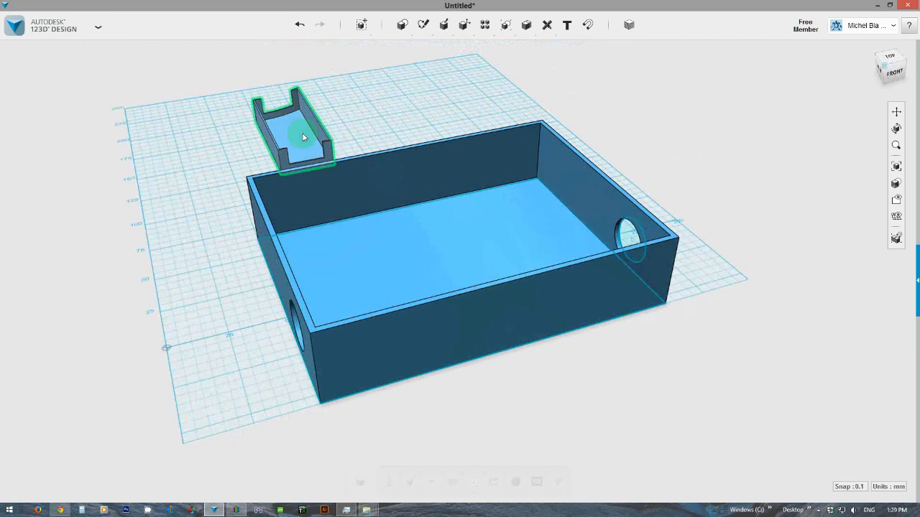
key("Delete")
Step: Insert the TBRC LOGO design from the AUTODESK DESIGNS folder on the computer
left_click(97, 27)
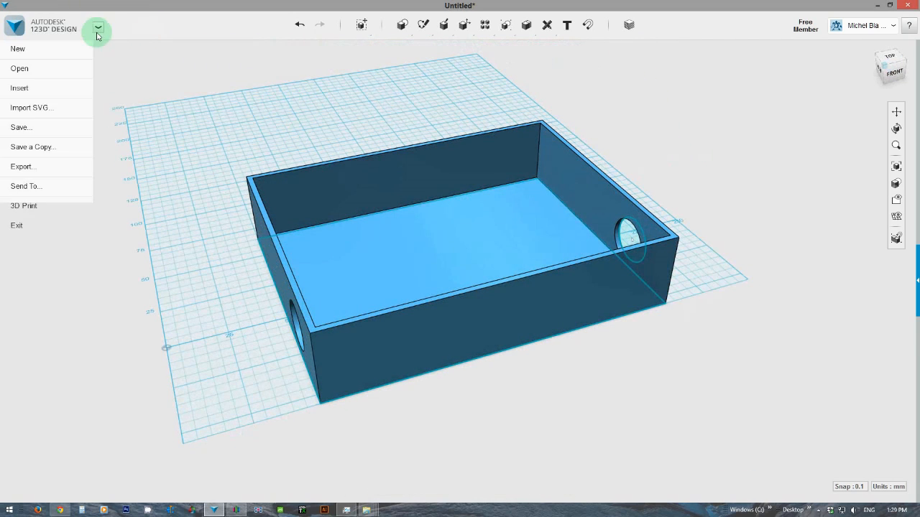
left_click(46, 98)
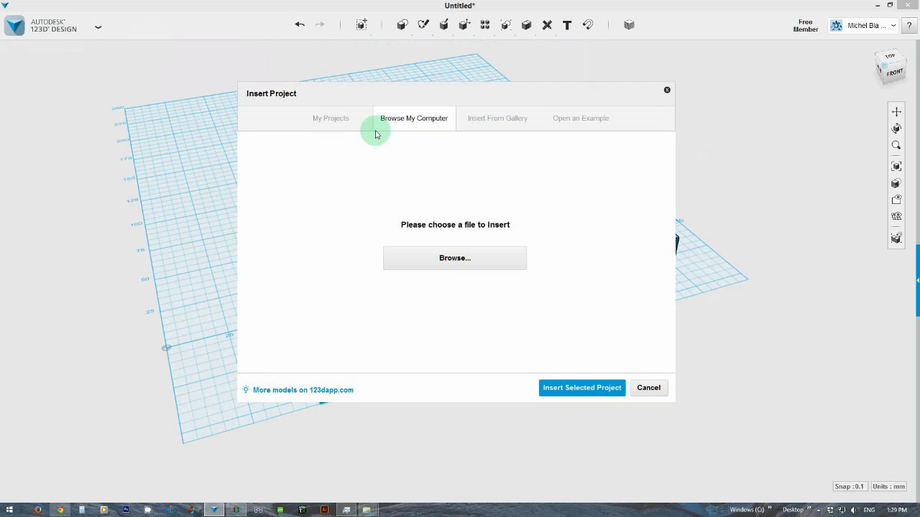
left_click(430, 263)
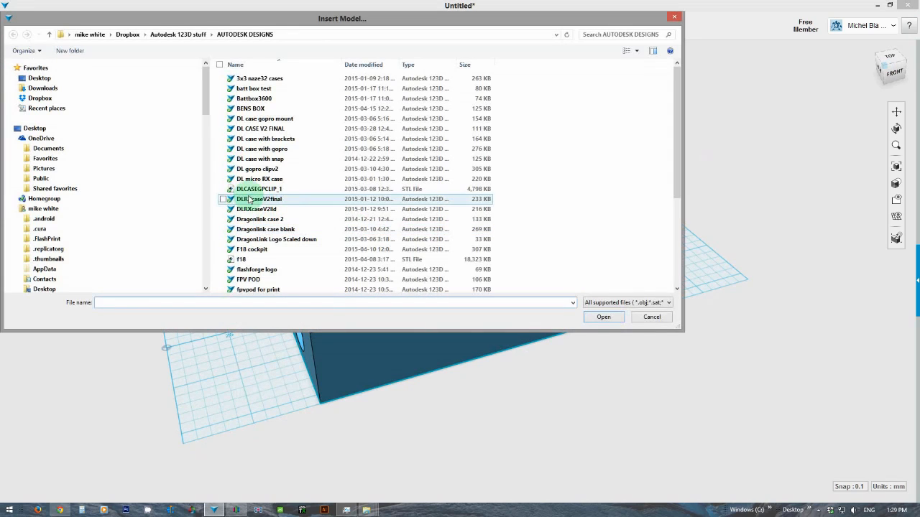
left_click(254, 278)
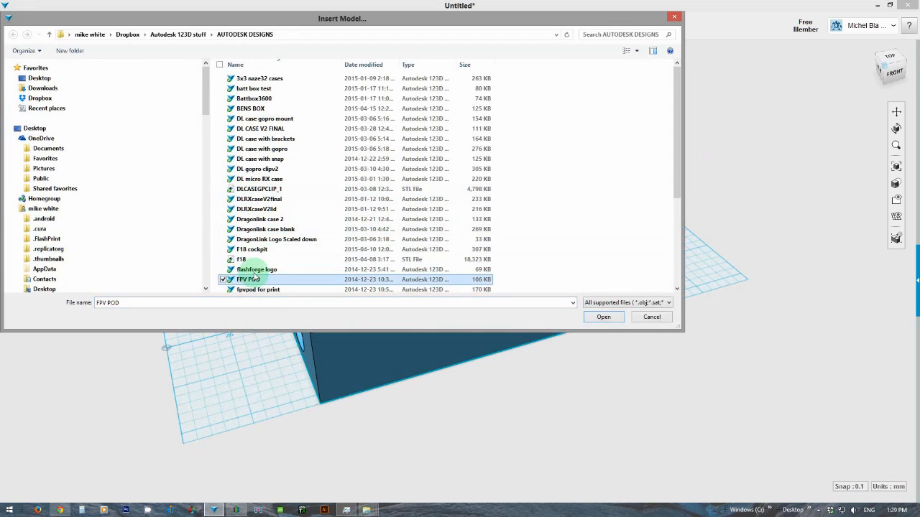
scroll(255, 276, "down", 5)
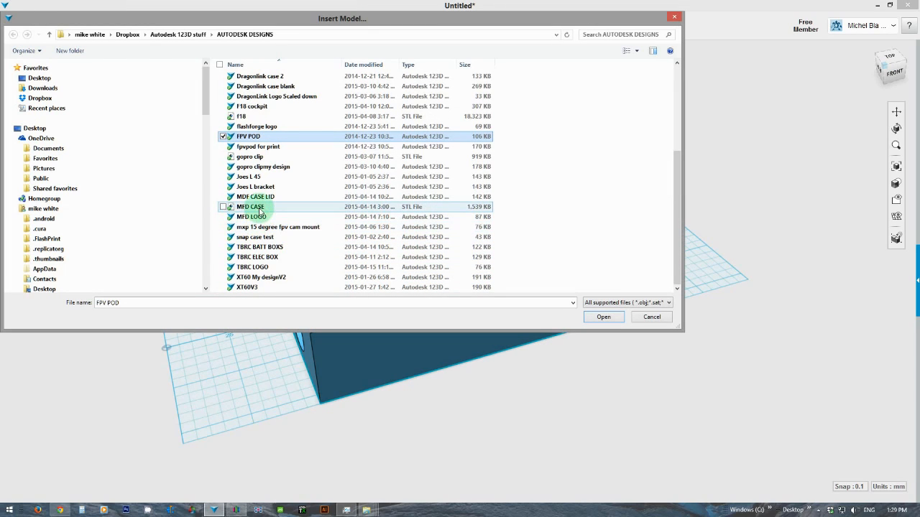
left_click(263, 270)
left_click(604, 317)
right_click_drag(715, 219, 737, 216)
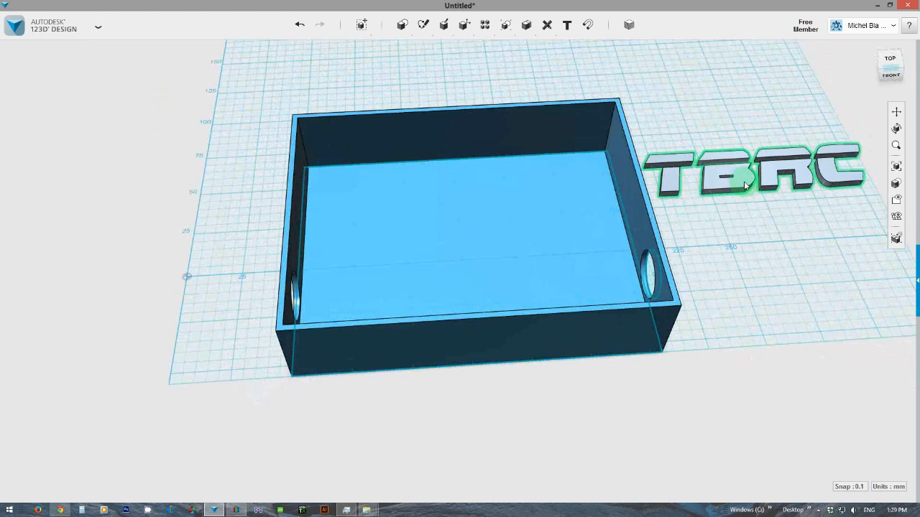
Step: Select the inserted TBRC logo and rotate it from lying flat to standing upright on the grid
left_click(740, 183)
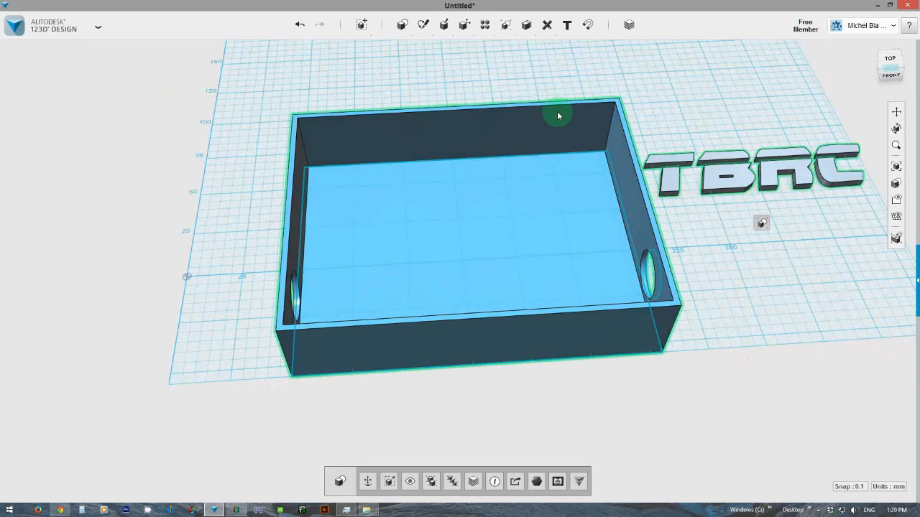
middle_click_drag(678, 117, 569, 144)
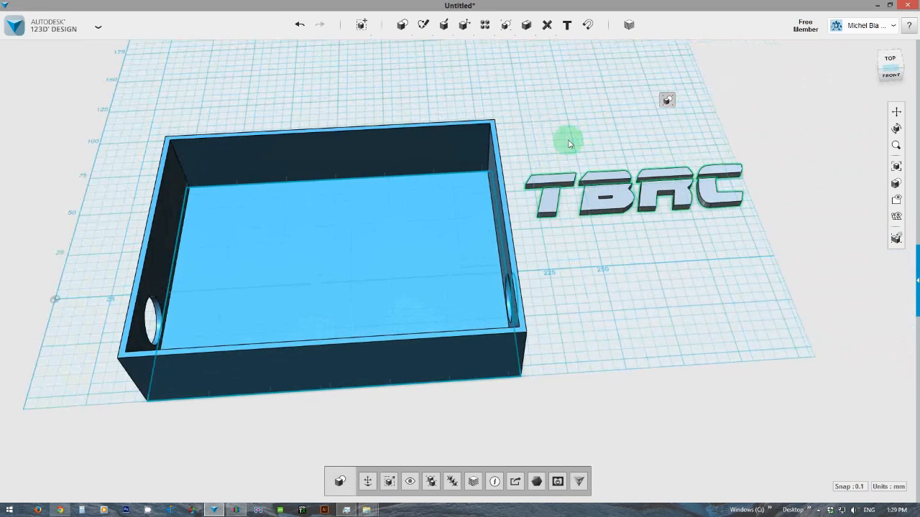
right_click_drag(575, 120, 585, 132)
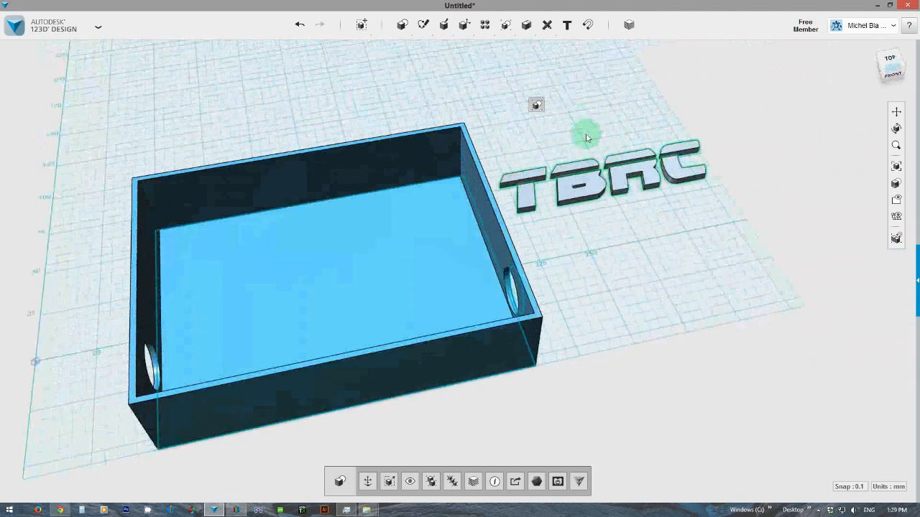
left_click(593, 179)
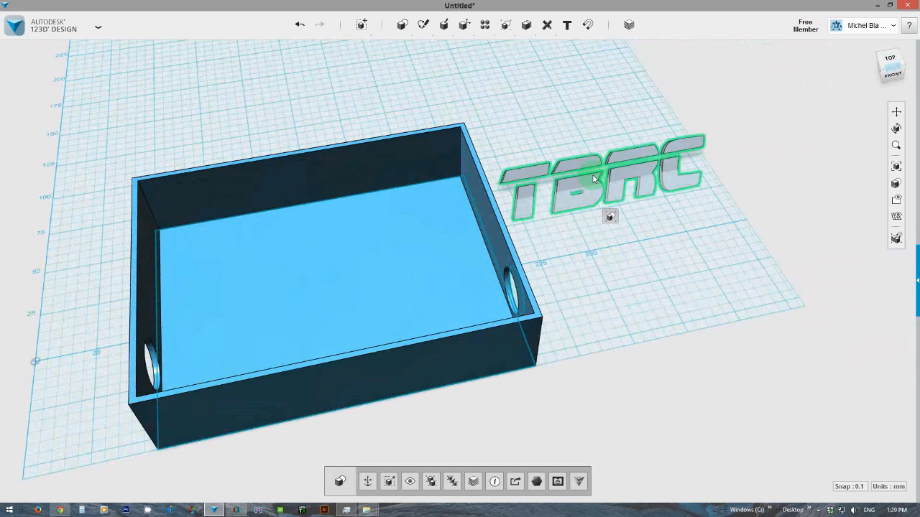
right_click_drag(636, 222, 620, 197)
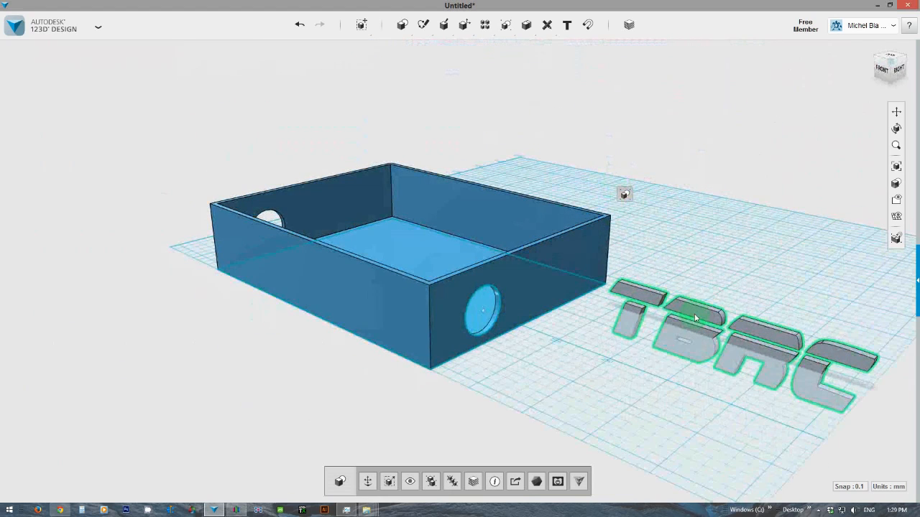
key("Up")
key("Up")
key("Up")
key("Up")
key("Up")
key("Up")
key("Up")
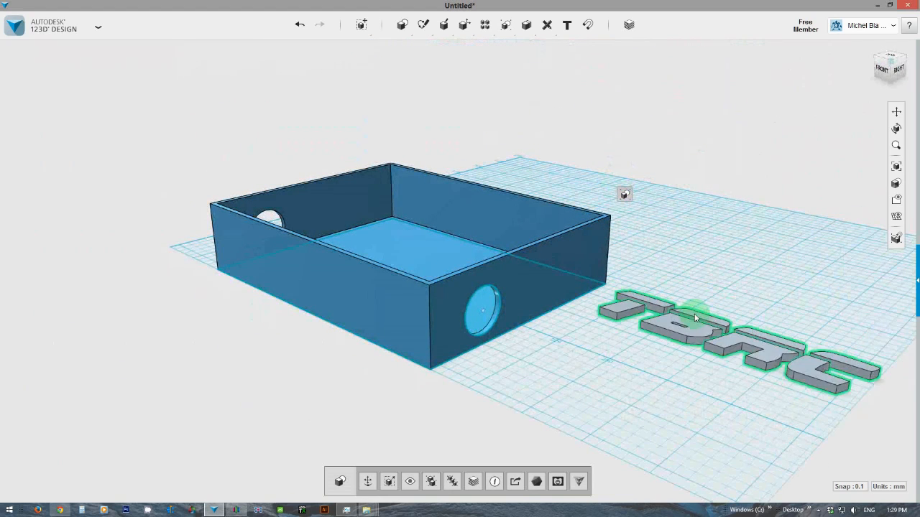
key("Up")
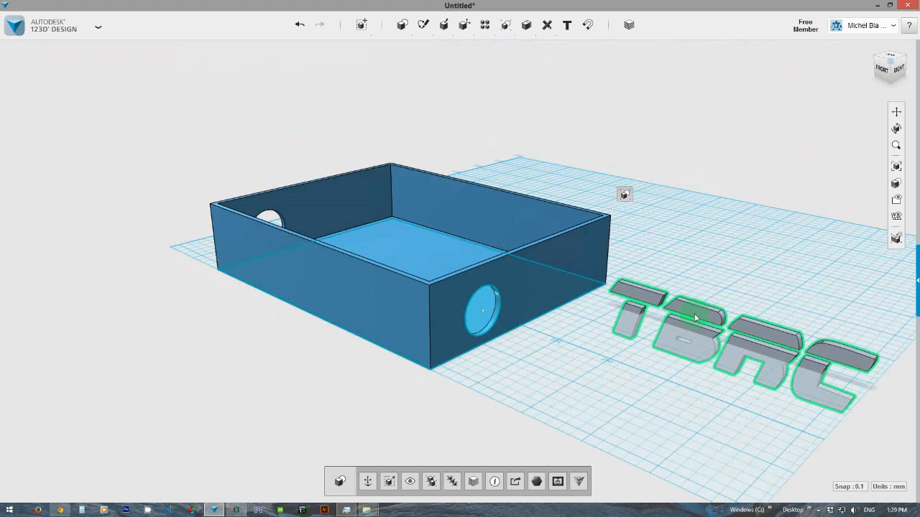
Step: Roll the upright TBRC logo onto its end and keep rotating it round to its readable upright position
key("Up")
key("Up")
key("Up")
key("Up")
key("Up")
key("Up")
key("Up")
key("Up")
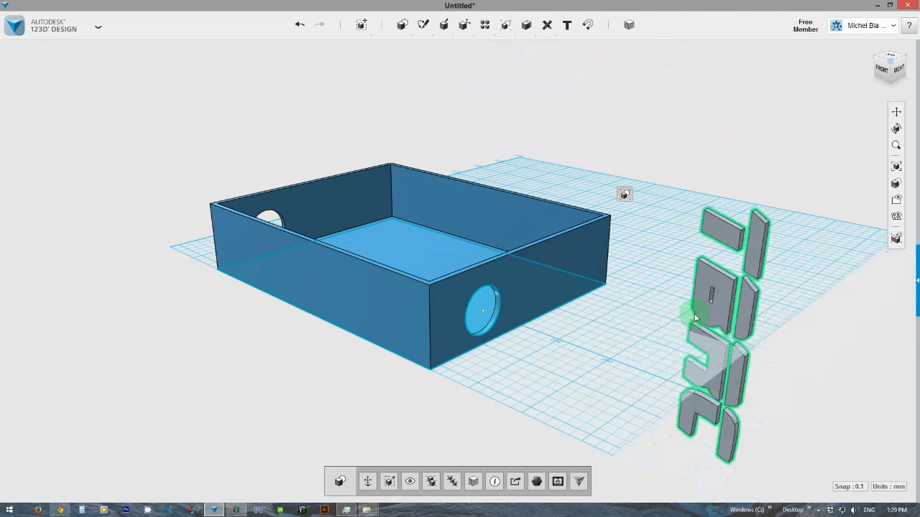
key("Up")
key("Up")
key("Up")
key("Up")
key("Up")
key("Up")
key("Up")
key("Up")
key("Up")
key("Up")
key("Up")
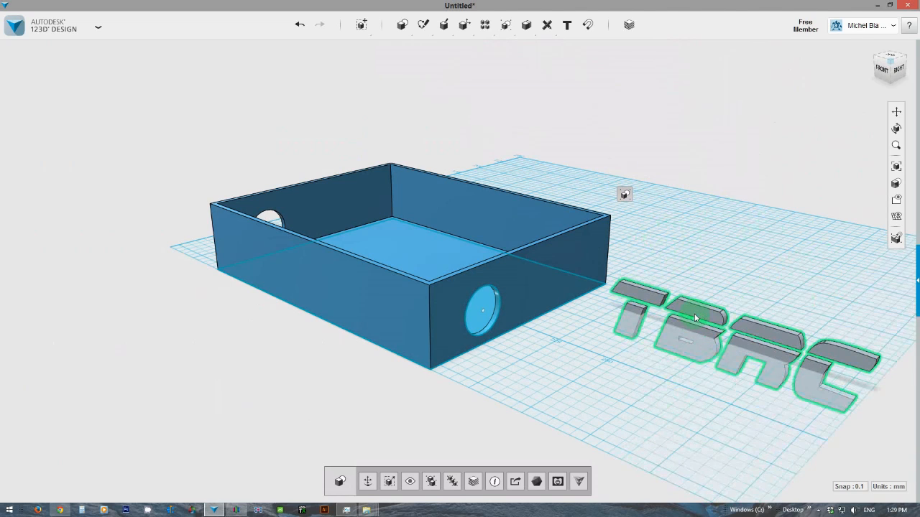
Step: Turn the TBRC logo around to its reversed side and back to face forward, and reselect it
key("Up")
key("Up")
key("Up")
key("Up")
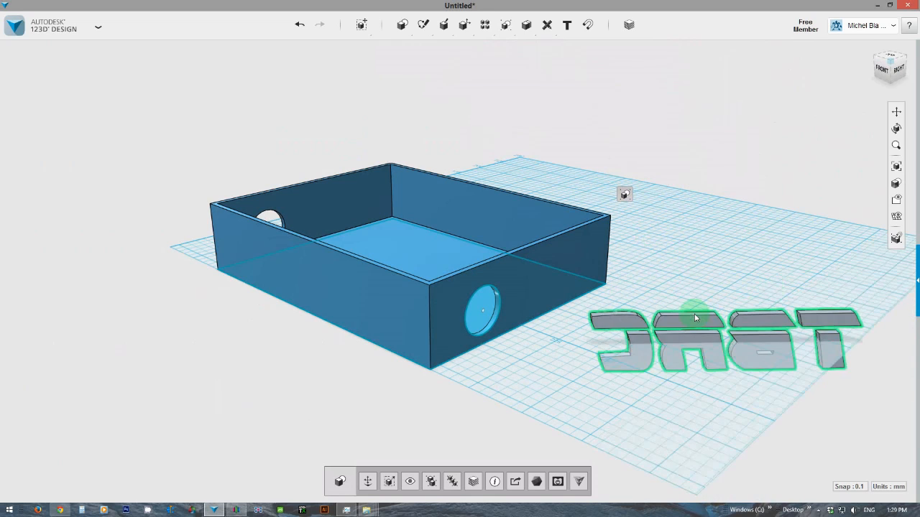
key("Up")
key("Up")
key("Up")
key("Up")
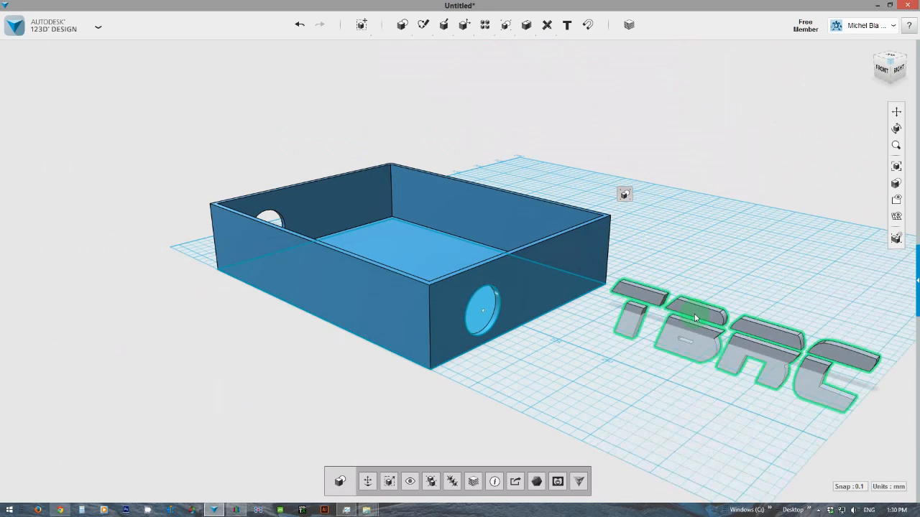
left_click(710, 239)
left_click(702, 308)
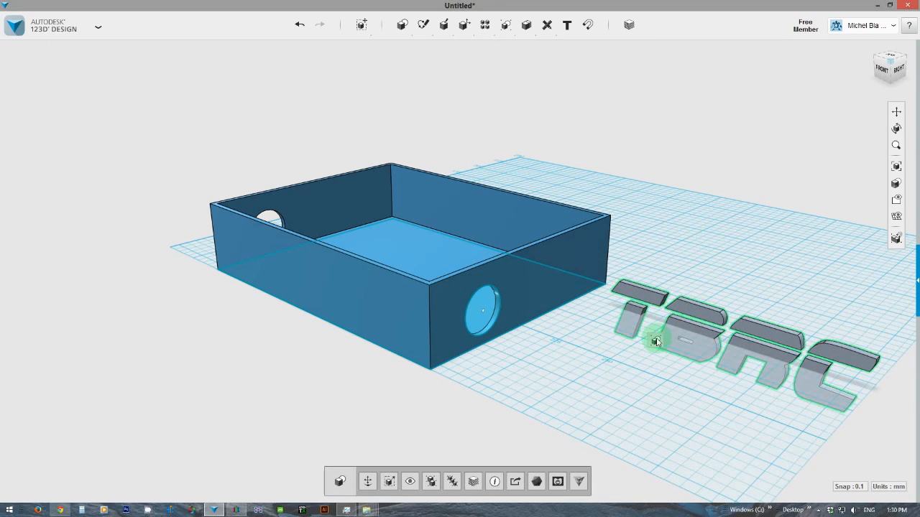
Step: Move the TBRC logo from the grid into the box, placing it in front of the back wall
left_click(368, 481)
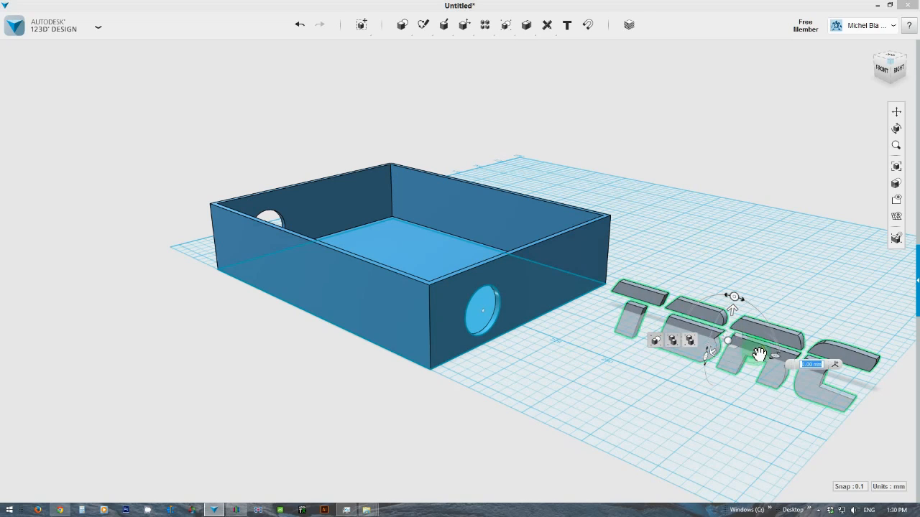
left_click_drag(764, 353, 434, 246)
right_click_drag(416, 286, 364, 278)
left_click_drag(305, 260, 360, 286)
right_click_drag(360, 286, 385, 292)
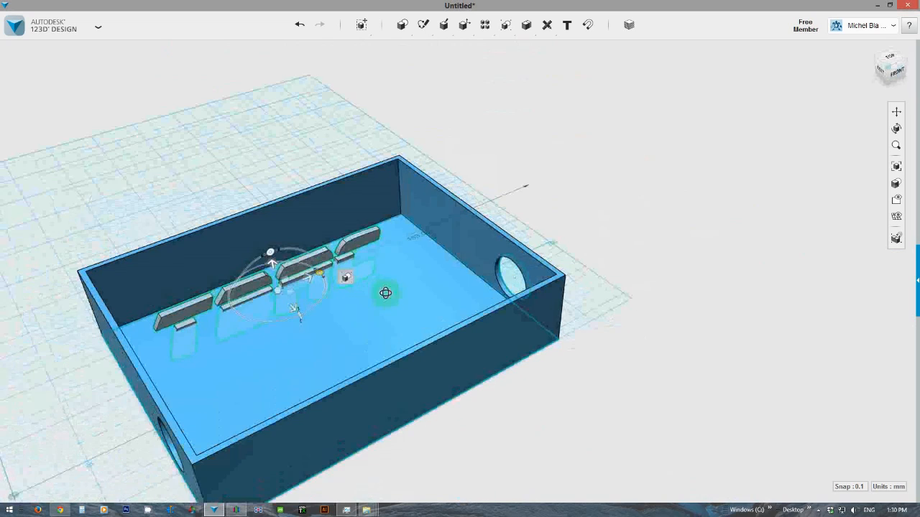
key("Escape")
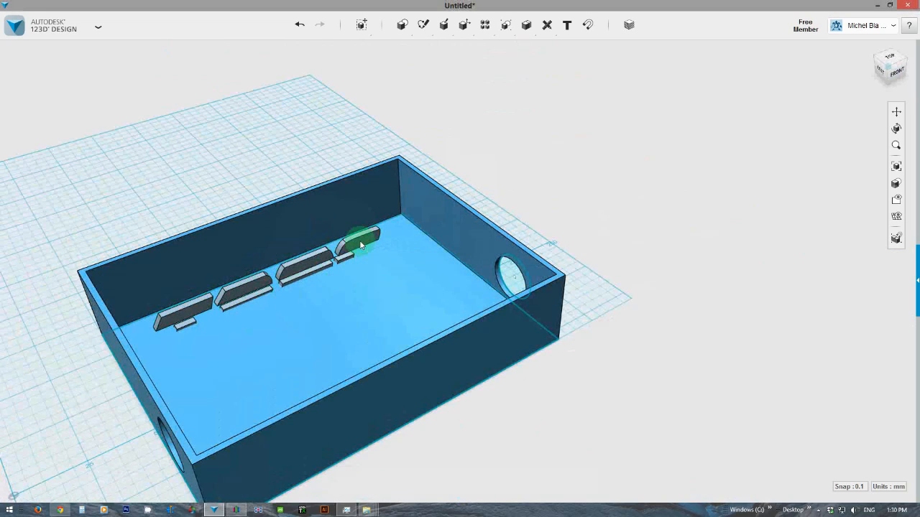
Step: Select the TBRC logo and examine from several sides how its letters sit relative to the box floor and back wall
left_click(351, 248)
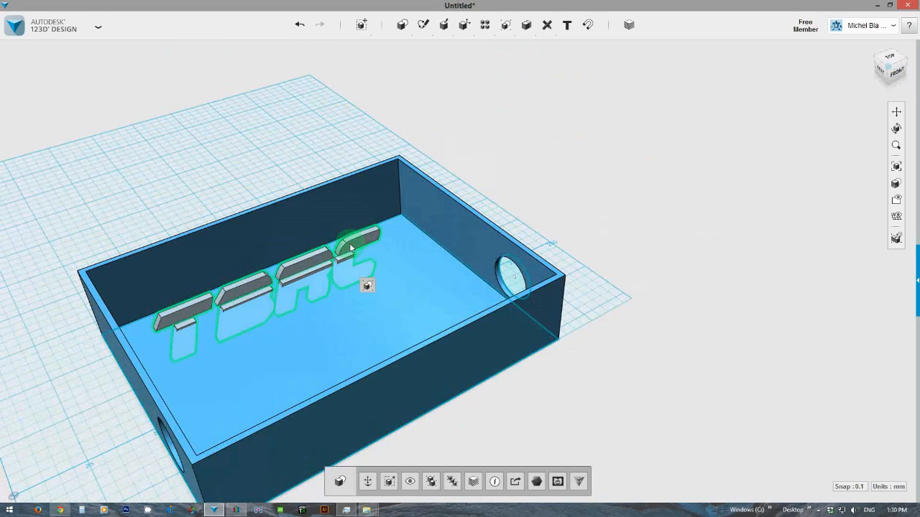
mouse_move(324, 335)
right_mouse_down()
mouse_move(332, 329)
mouse_move(319, 336)
right_mouse_up()
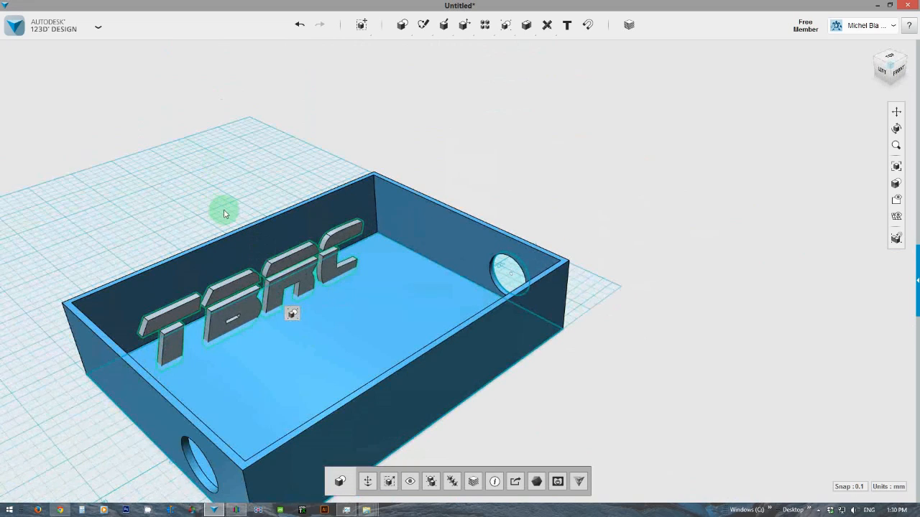
scroll(233, 295, "up", 3)
right_click_drag(173, 213, 157, 205)
middle_click_drag(157, 204, 318, 86)
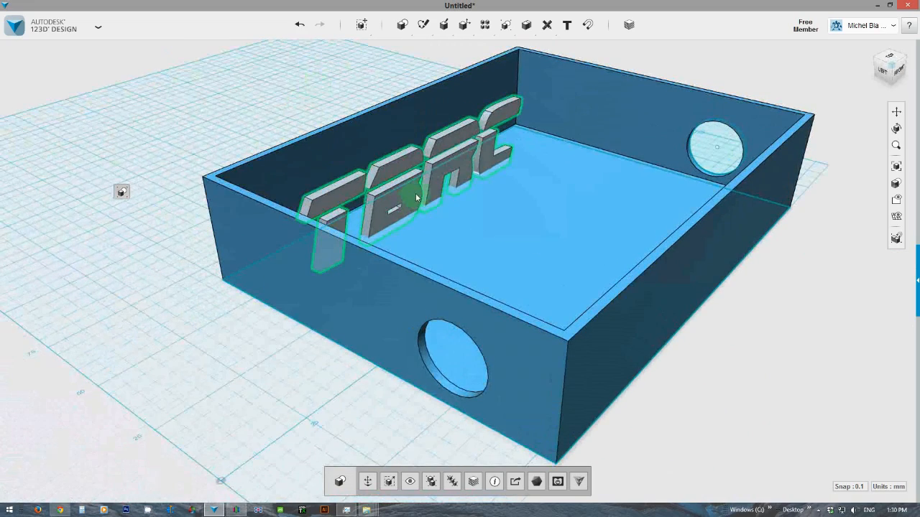
right_click_drag(415, 198, 324, 163)
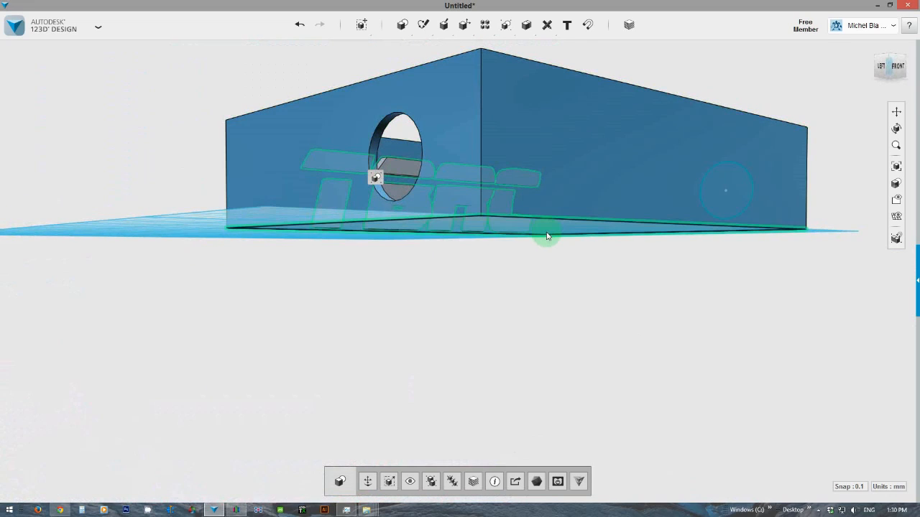
right_click_drag(361, 231, 442, 186)
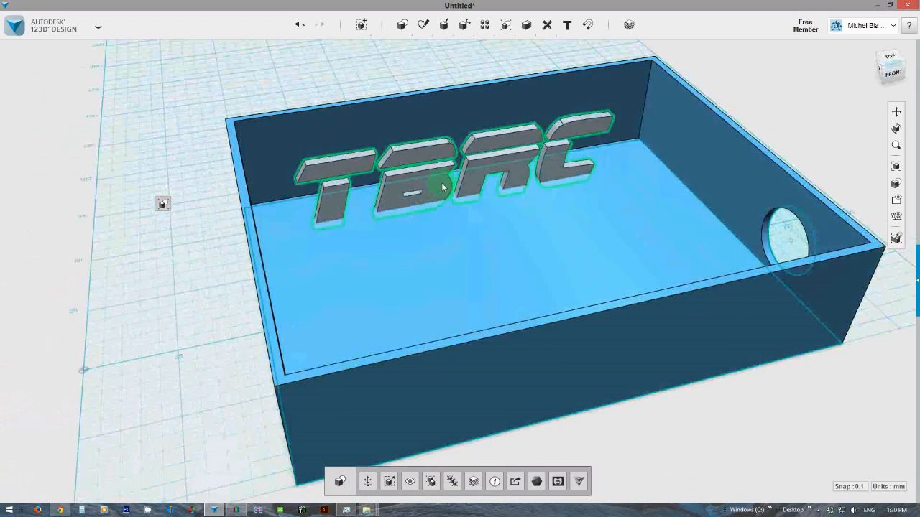
mouse_move(443, 186)
right_mouse_down()
mouse_move(445, 198)
mouse_move(422, 207)
right_mouse_up()
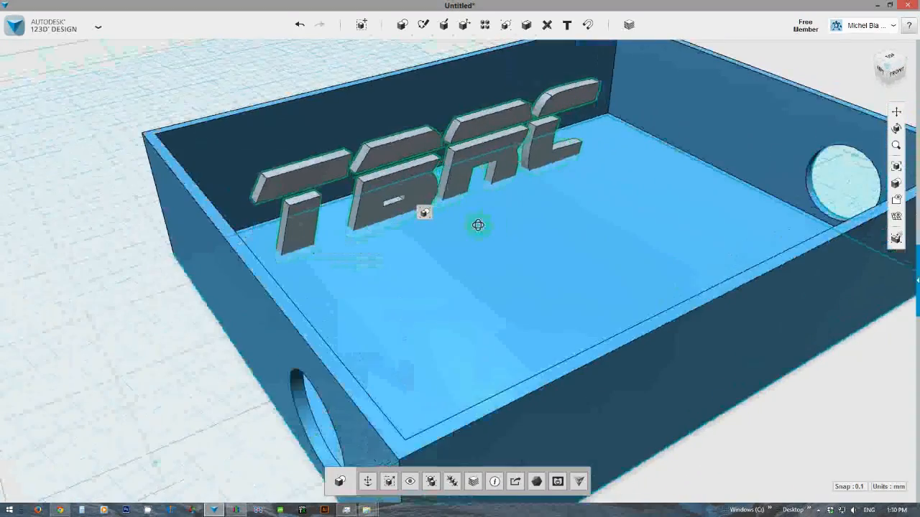
Step: Raise the TBRC logo until its letters stand clear of the box floor
left_click(472, 125)
middle_click_drag(472, 125, 452, 172)
left_click(452, 172)
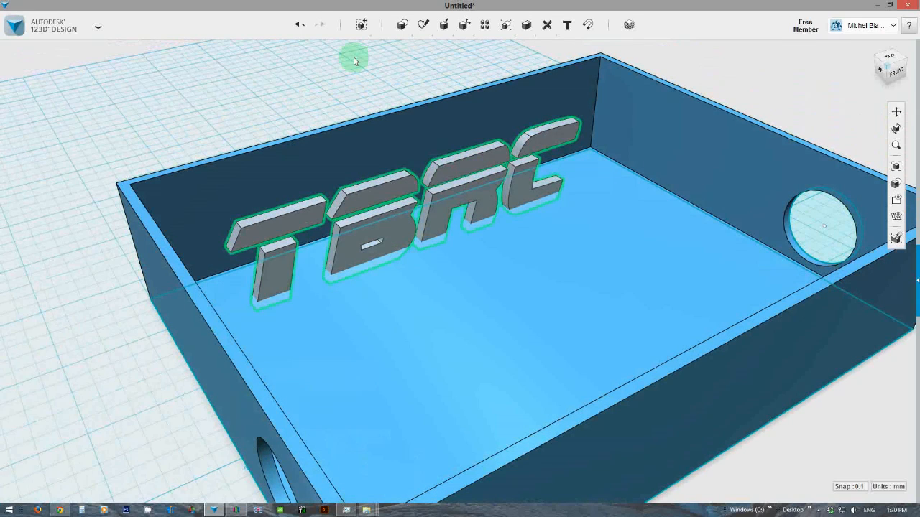
key("ctrl+a")
left_click(362, 25)
mouse_move(422, 173)
left_mouse_down()
mouse_move(421, 154)
mouse_move(420, 188)
mouse_move(424, 155)
mouse_move(425, 173)
left_mouse_up()
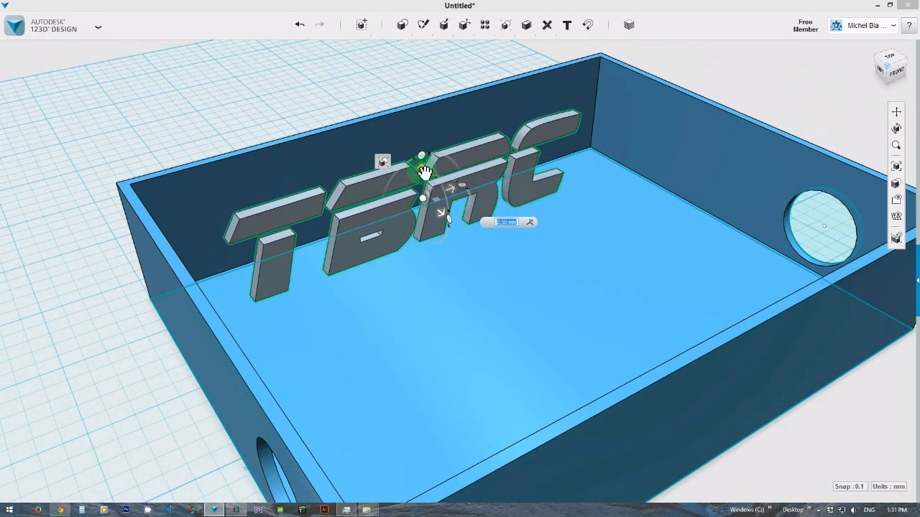
left_click_drag(424, 172, 424, 152)
right_click_drag(429, 198, 441, 180)
left_click_drag(429, 149, 431, 153)
Step: Shift the TBRC logo about 3.9 mm sideways to centre it along the back wall, checking from the front
right_click_drag(431, 153, 404, 230)
left_click_drag(493, 178, 501, 179)
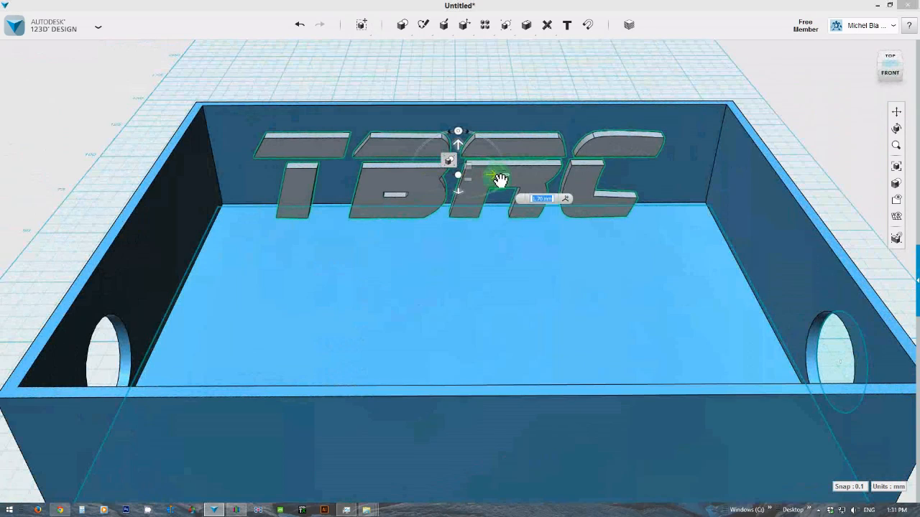
left_click(889, 73)
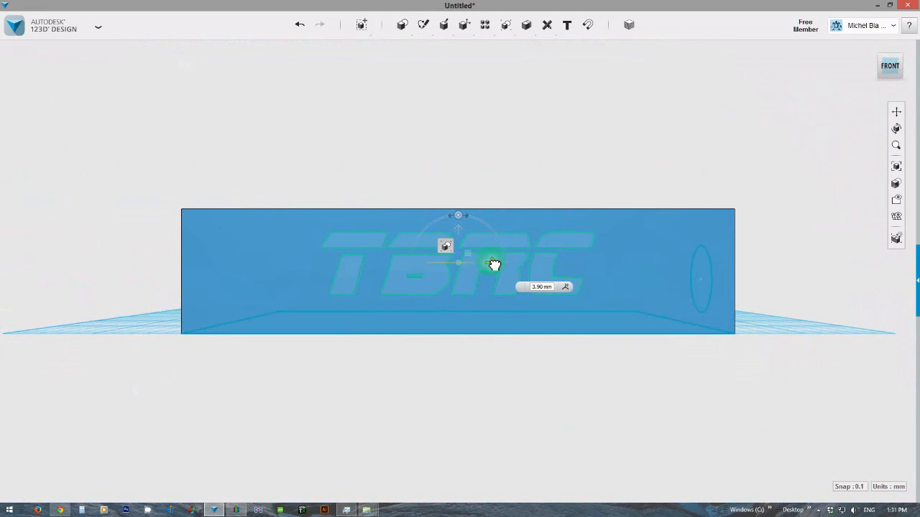
right_click_drag(475, 168, 501, 182)
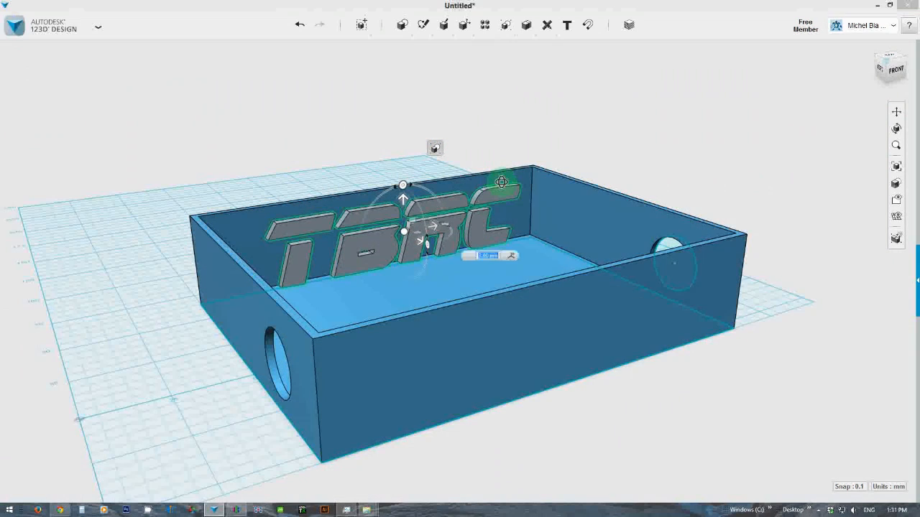
Step: Move the TBRC logo about 13.6 mm towards the inner face of the back wall
left_click_drag(424, 248, 405, 243)
mouse_move(297, 248)
right_mouse_down()
mouse_move(313, 252)
mouse_move(300, 257)
right_mouse_up()
scroll(302, 257, "up", 5)
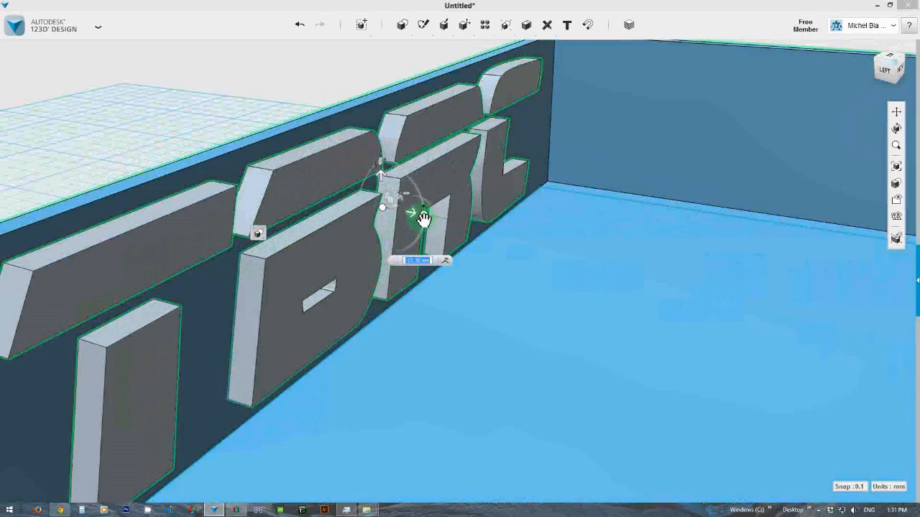
mouse_move(423, 219)
left_mouse_down()
mouse_move(417, 211)
mouse_move(431, 214)
mouse_move(401, 215)
mouse_move(416, 217)
left_mouse_up()
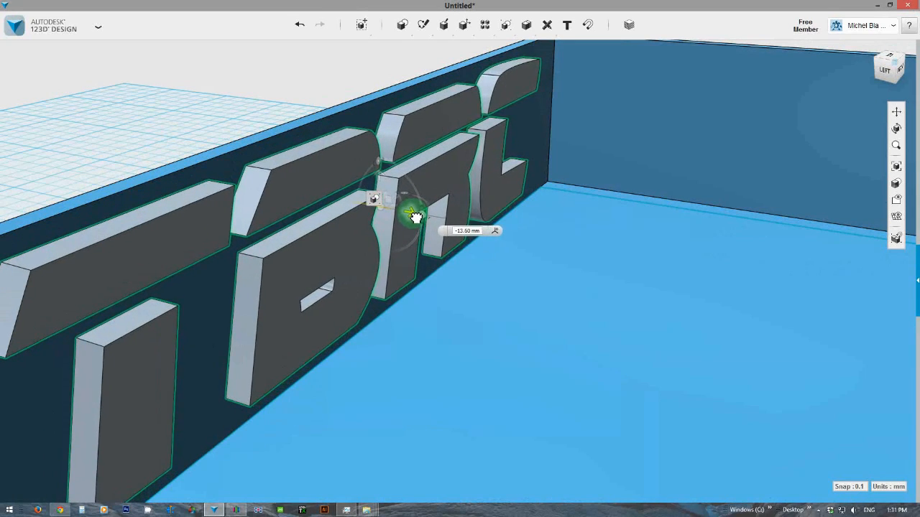
left_click(815, 462)
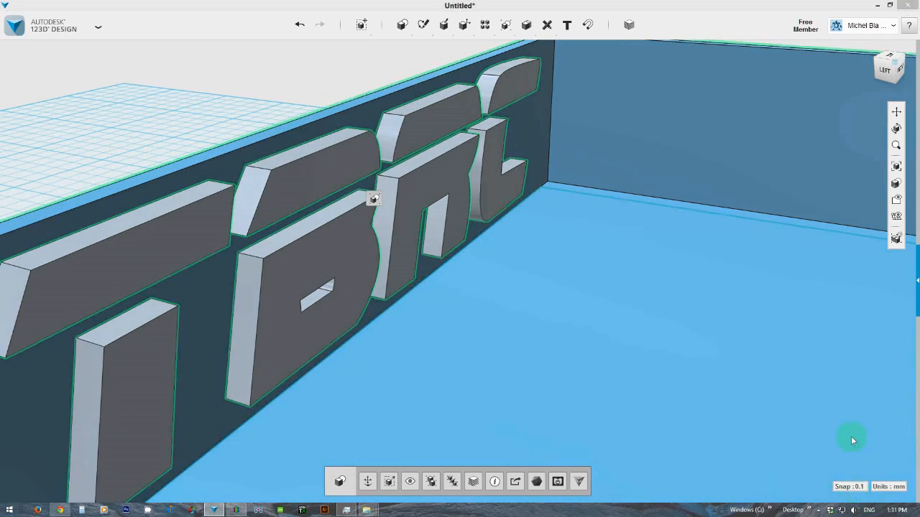
Step: Set the snap increment to 0.5 and move the TBRC logo another 0.5 mm towards the back wall
left_click(859, 489)
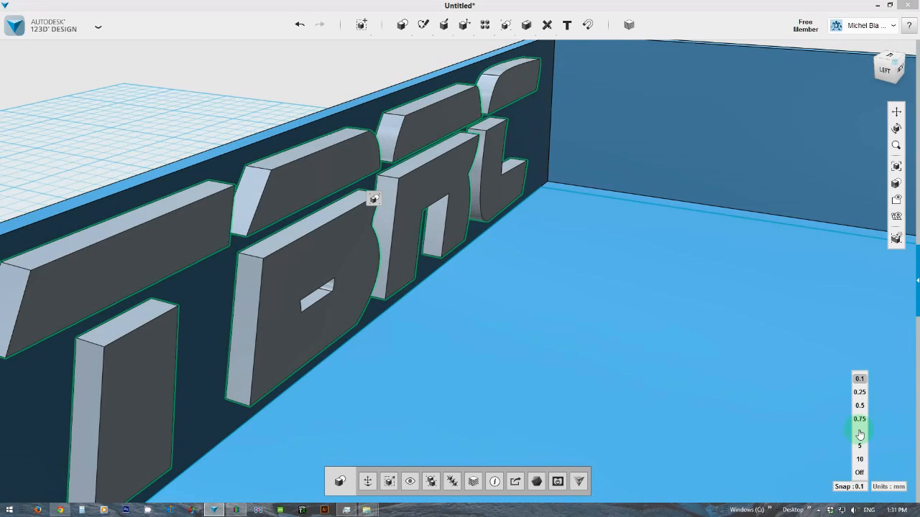
left_click(859, 406)
left_click(341, 240)
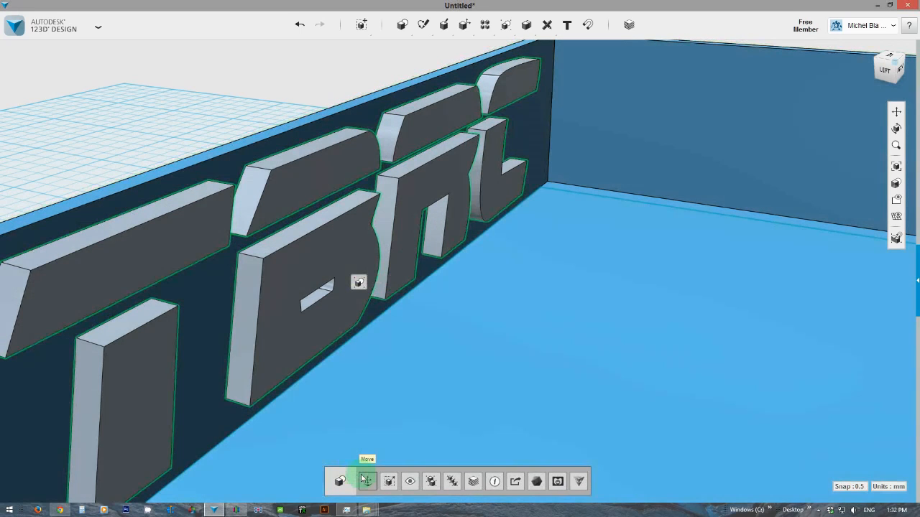
left_click(365, 479)
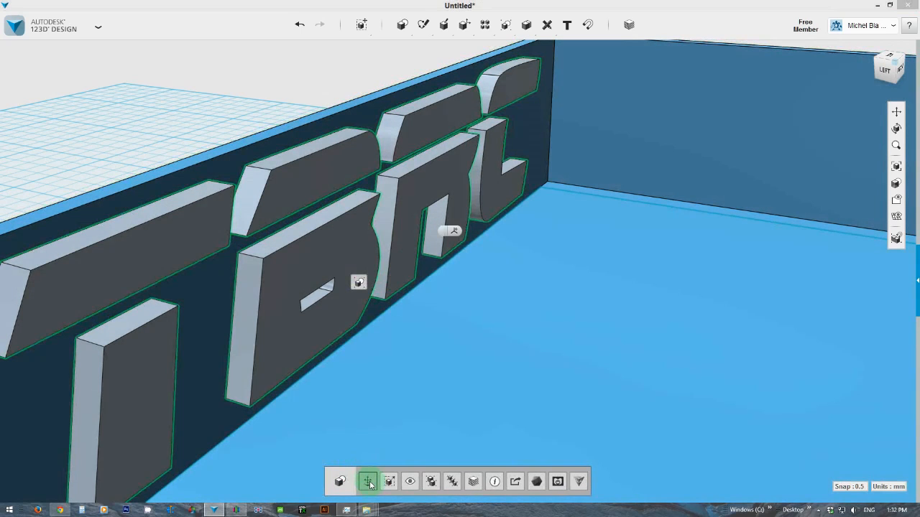
left_click_drag(415, 215, 407, 214)
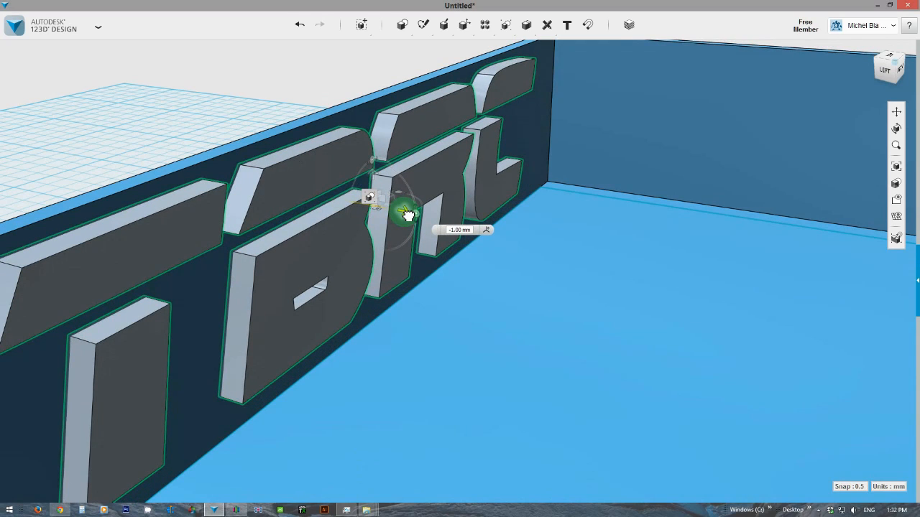
left_click_drag(409, 216, 410, 213)
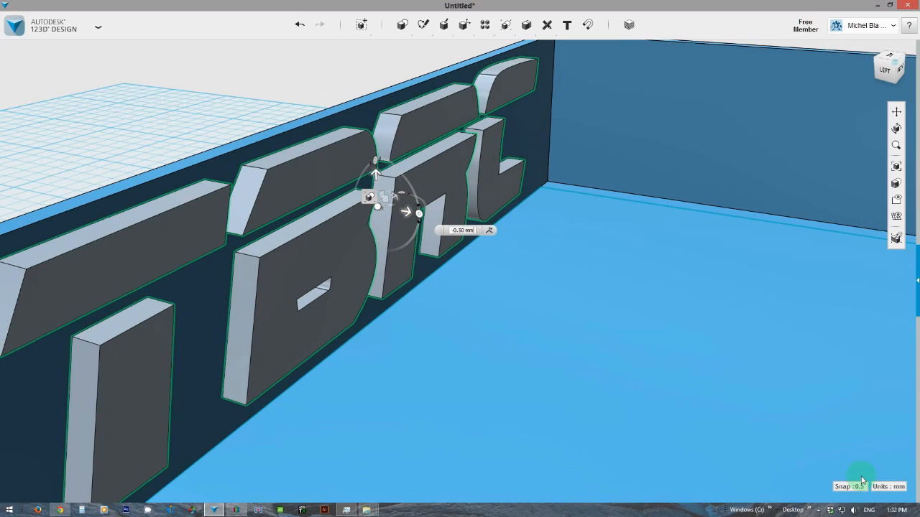
Step: Set the snap increment to 0.1 and move the reselected TBRC logo 0.2 mm towards the back wall
left_click(849, 486)
left_click(859, 380)
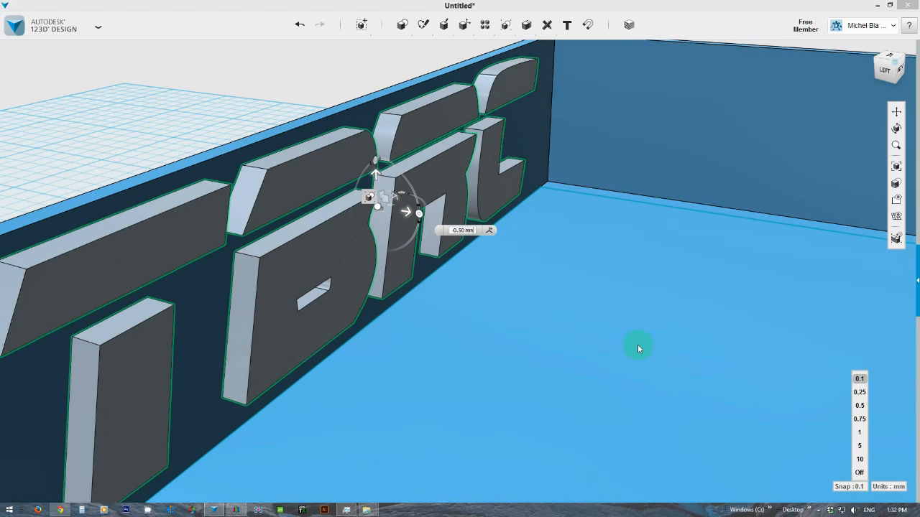
left_click(637, 349)
left_click_drag(429, 332, 343, 256)
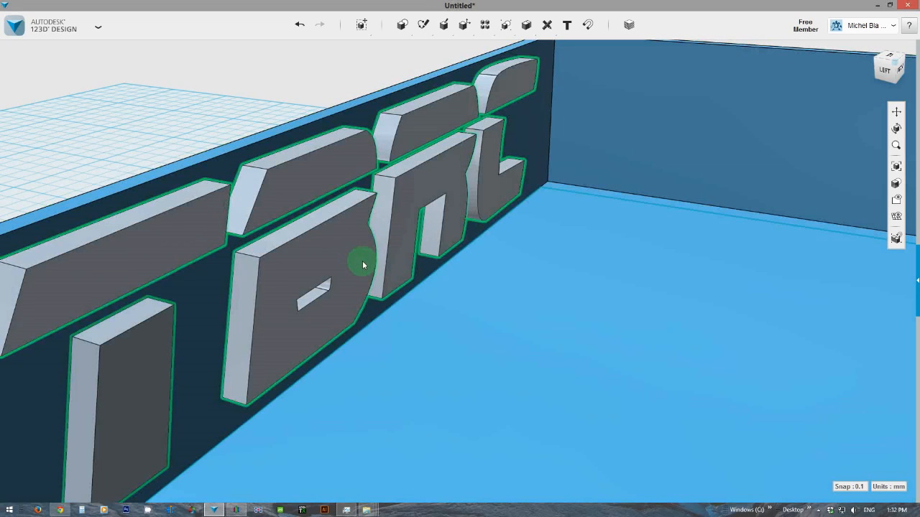
right_click_drag(359, 261, 353, 230)
right_click_drag(278, 290, 369, 275)
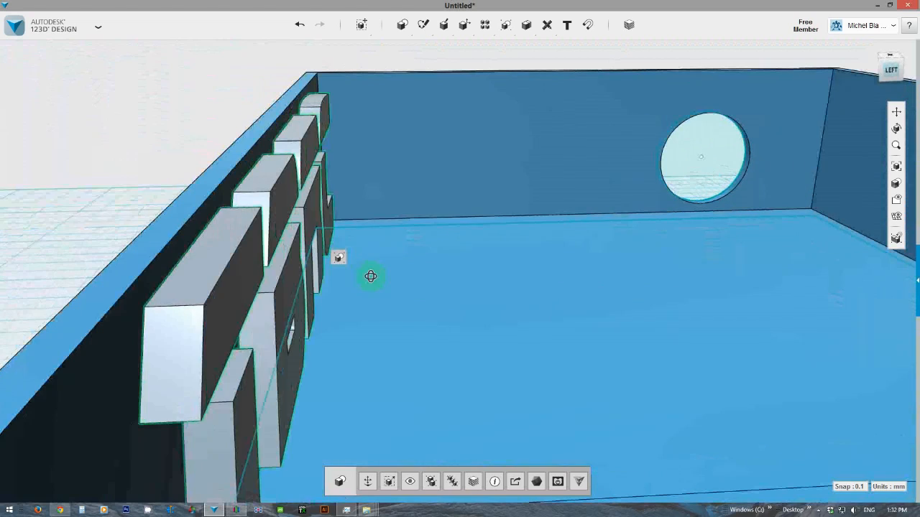
left_click(367, 481)
right_click_drag(332, 317, 334, 308)
left_click_drag(311, 247, 310, 248)
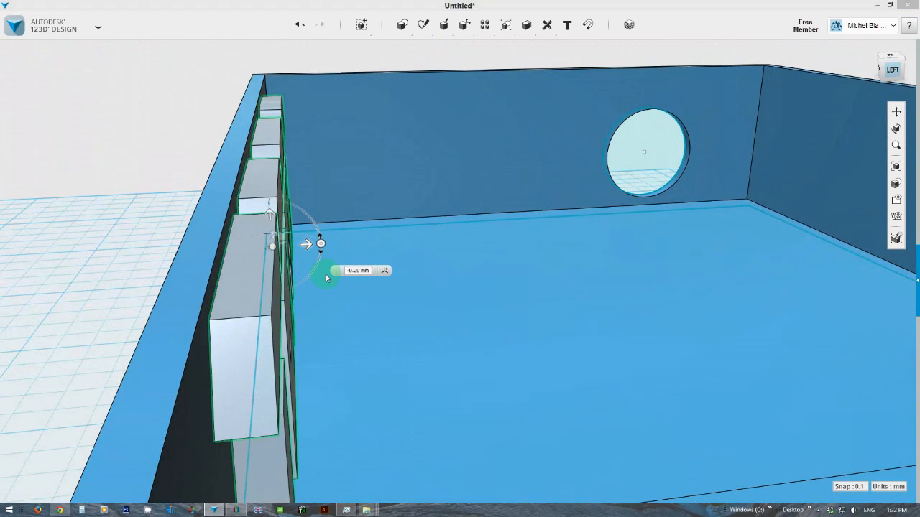
left_click(325, 277)
Step: Fine-tune the TBRC logo's distance from the back wall and check the gap behind the letters
left_click(367, 481)
mouse_move(310, 248)
left_mouse_down()
mouse_move(273, 249)
mouse_move(321, 249)
mouse_move(313, 249)
left_mouse_up()
mouse_move(335, 326)
right_mouse_down()
mouse_move(349, 324)
mouse_move(346, 335)
right_mouse_up()
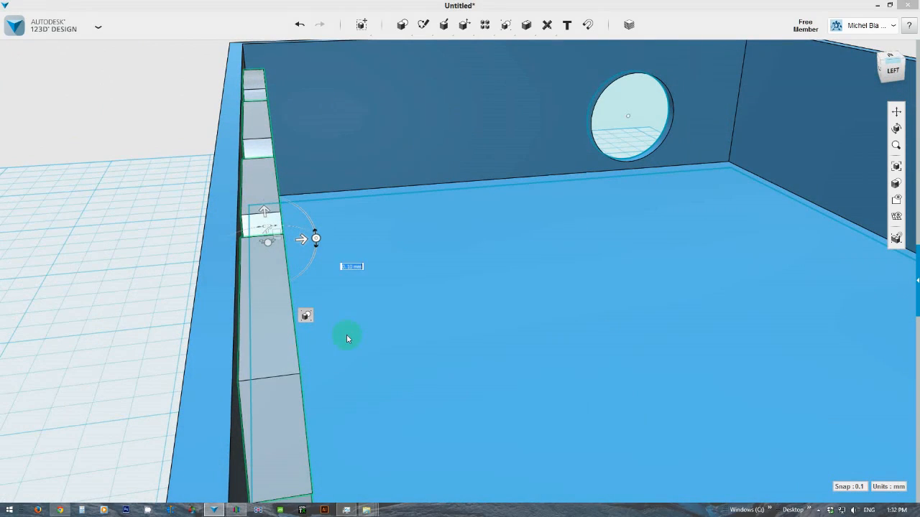
mouse_move(335, 340)
right_mouse_down()
mouse_move(335, 322)
mouse_move(331, 331)
right_mouse_up()
left_click(329, 334)
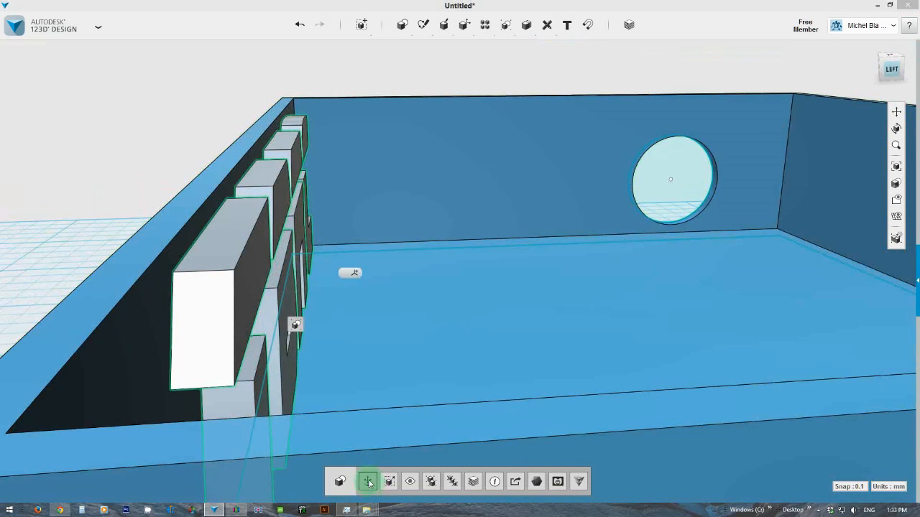
Step: Set the snap increment back to 0.5 and push the TBRC logo 3.5 mm into the back wall
left_click(369, 483)
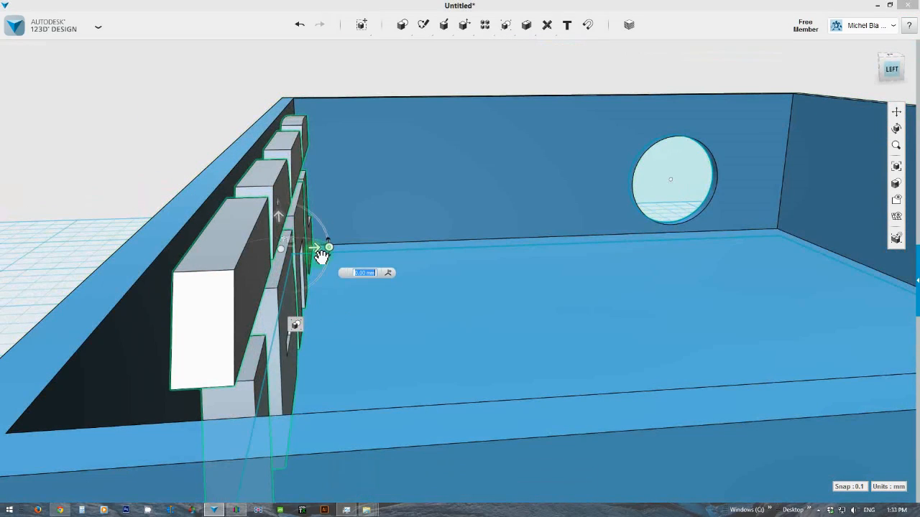
left_click(848, 487)
left_click(862, 406)
left_click_drag(408, 345, 267, 265)
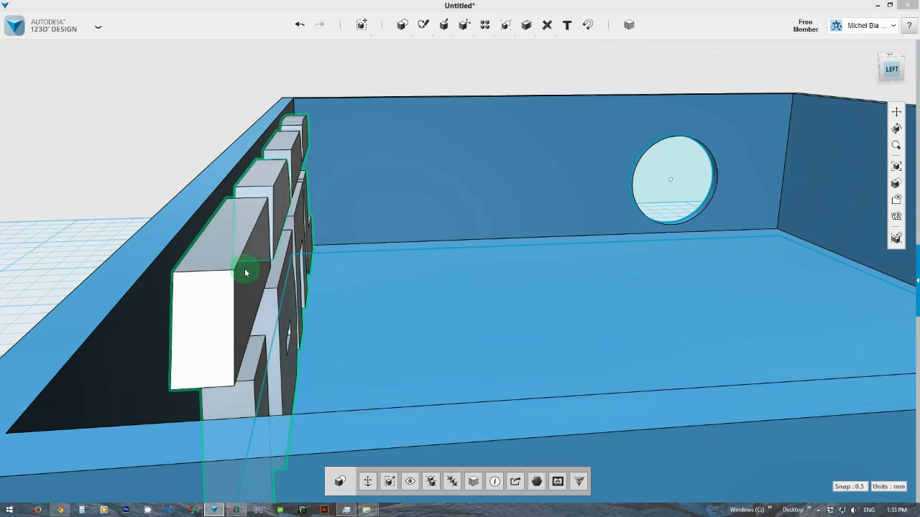
left_click(367, 483)
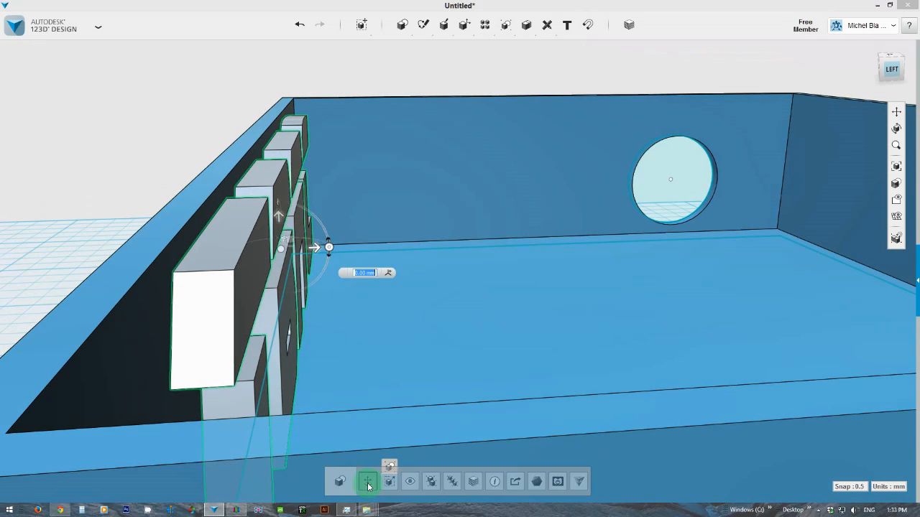
mouse_move(312, 279)
right_mouse_down()
mouse_move(318, 324)
mouse_move(267, 283)
mouse_move(283, 331)
mouse_move(302, 340)
mouse_move(340, 280)
right_mouse_up()
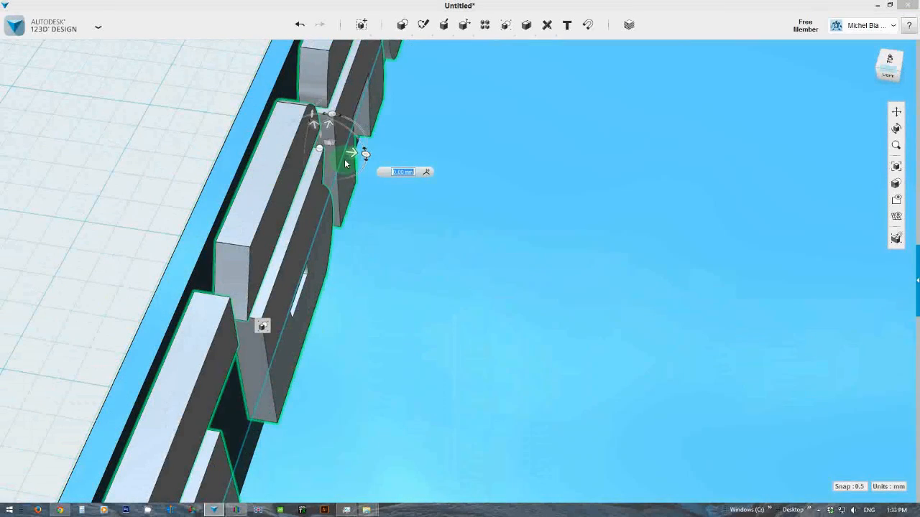
left_click_drag(355, 156, 331, 150)
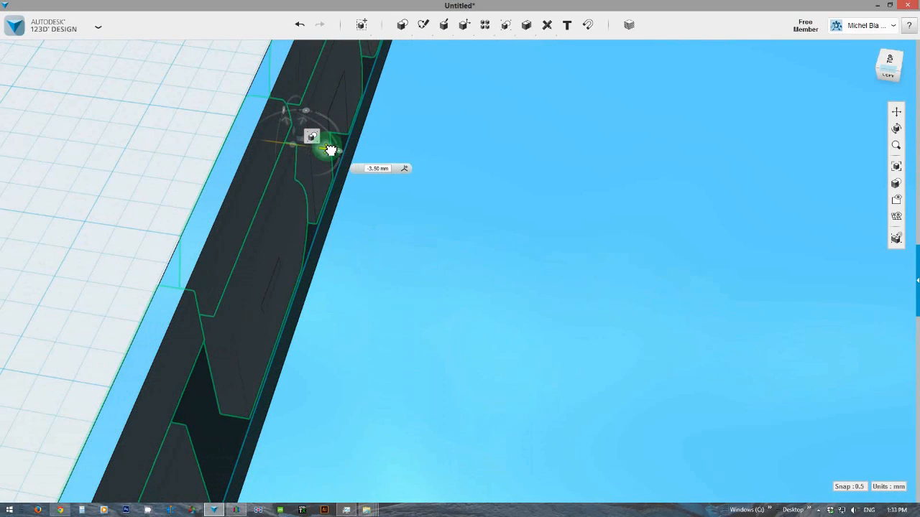
Step: Pull the TBRC logo back out until its letters are only partly embedded in the back wall
mouse_move(335, 260)
right_mouse_down()
mouse_move(345, 273)
mouse_move(366, 262)
mouse_move(349, 267)
mouse_move(345, 260)
mouse_move(366, 251)
mouse_move(357, 261)
mouse_move(345, 252)
right_mouse_up()
left_click_drag(314, 212, 334, 218)
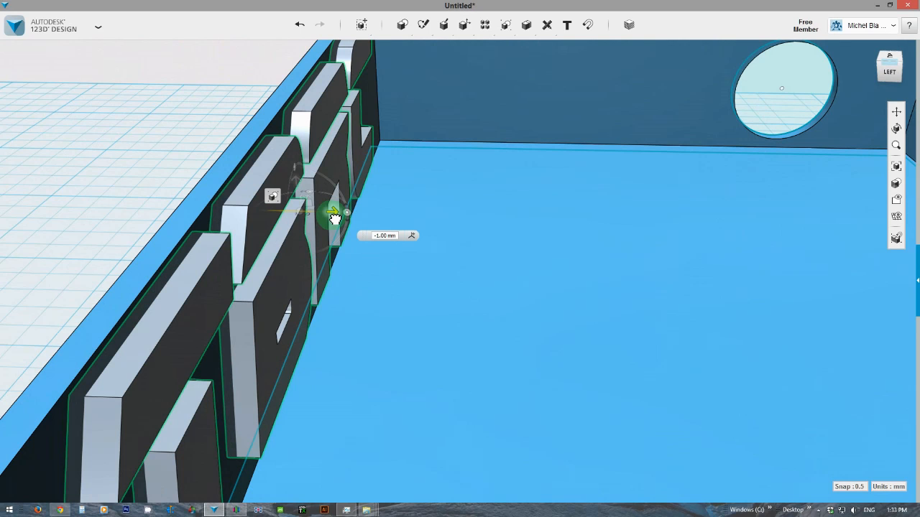
left_click_drag(334, 218, 336, 213)
mouse_move(351, 297)
right_mouse_down()
mouse_move(363, 295)
mouse_move(365, 282)
mouse_move(338, 293)
right_mouse_up()
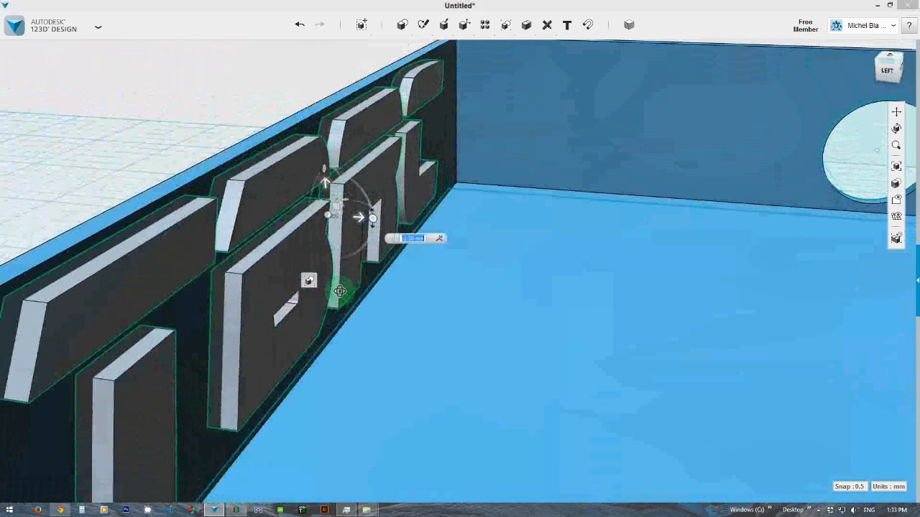
Step: Confirm the logo's position and save the design to the computer as "Ben BOX 1" in the AUTODESK DESIGNS folder
key("Return")
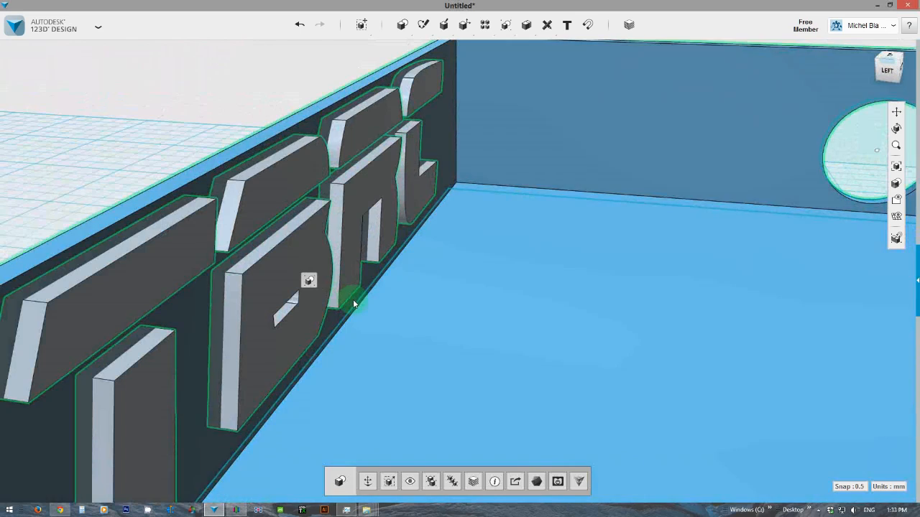
scroll(342, 279, "down", 2)
left_click(97, 27)
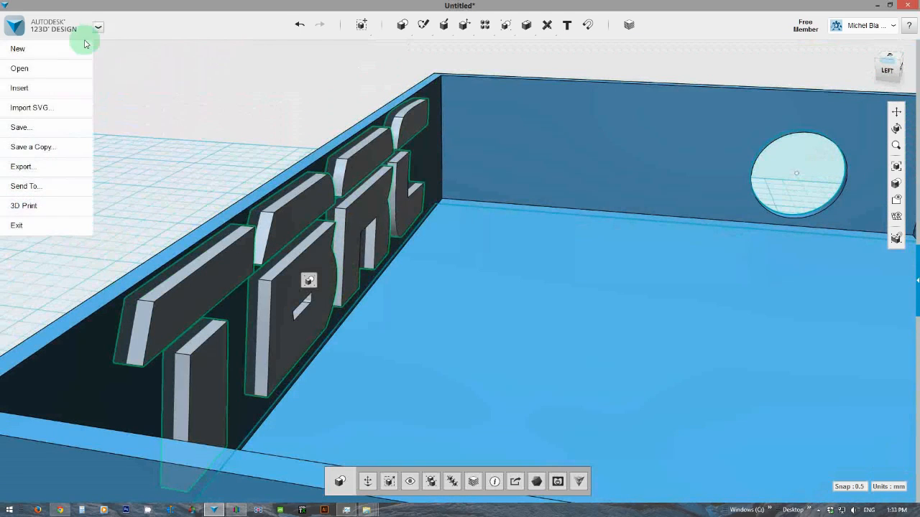
mouse_move(18, 126)
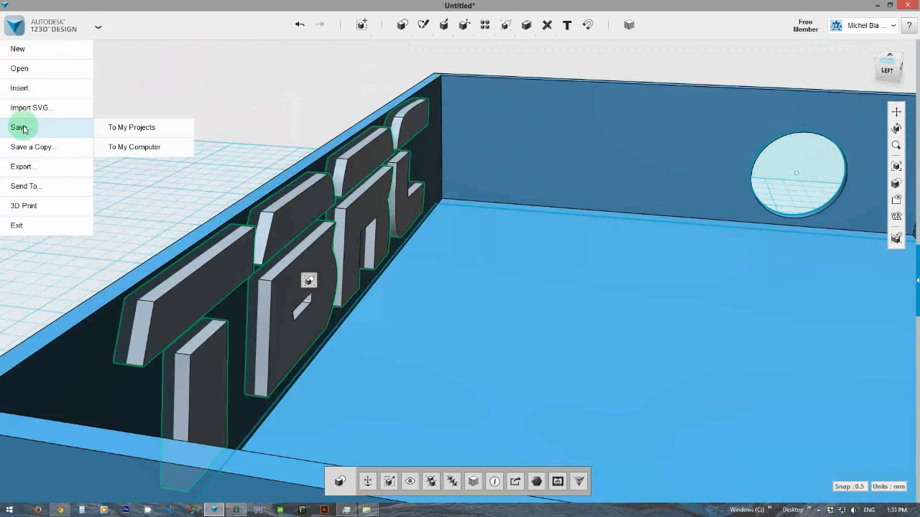
left_click(141, 149)
left_click(135, 313)
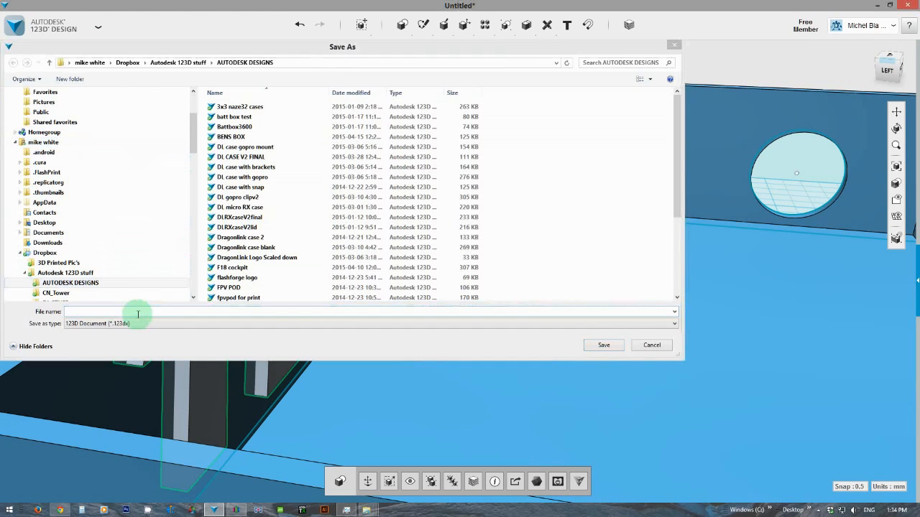
type("Ben BOX 1")
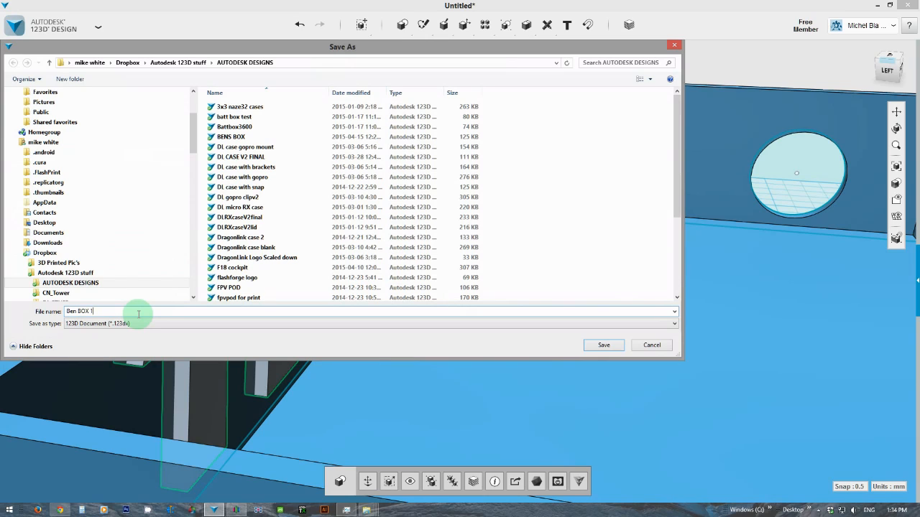
key("Return")
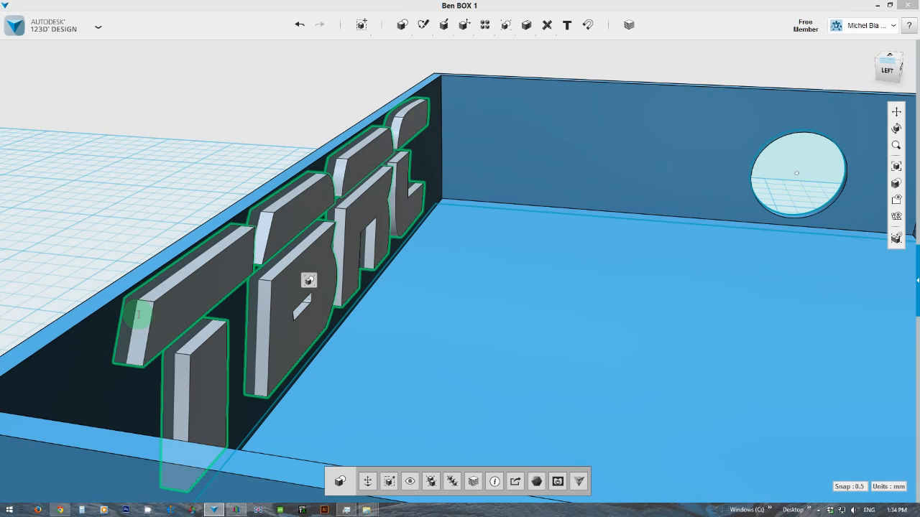
left_click(141, 227)
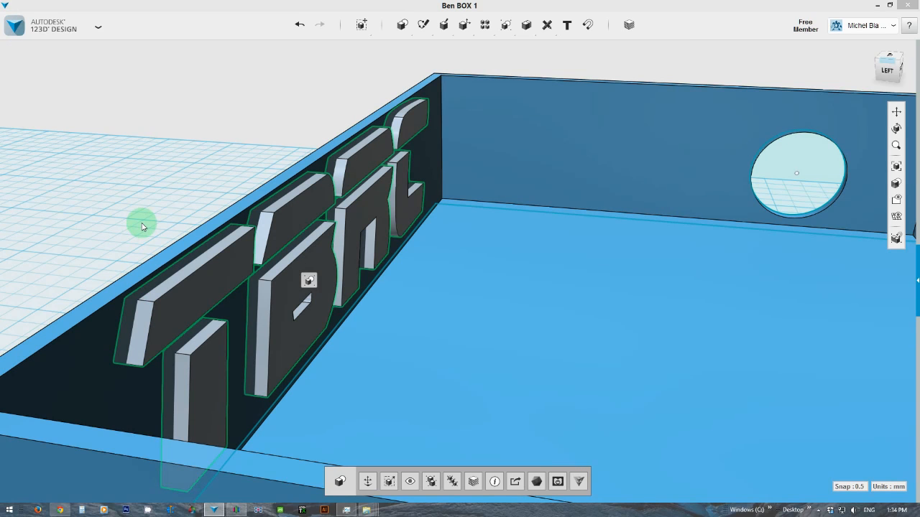
left_click(263, 239)
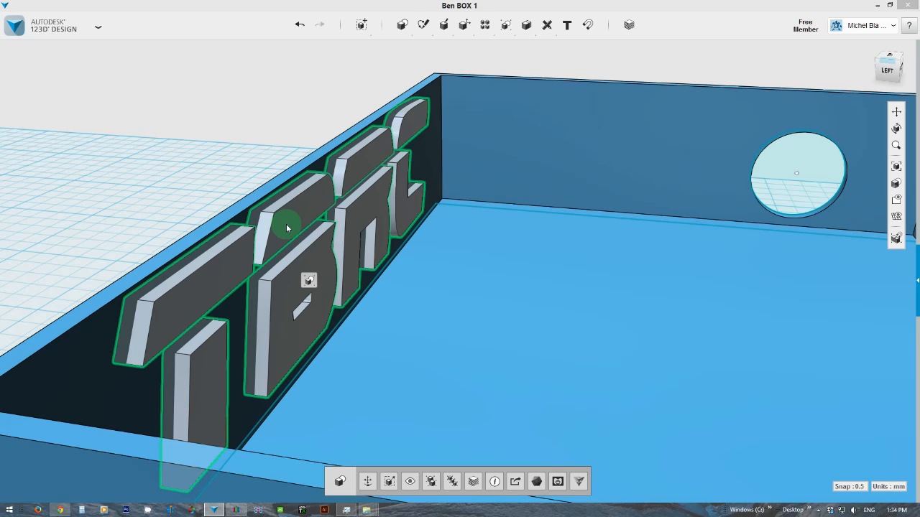
right_click_drag(220, 156, 229, 152)
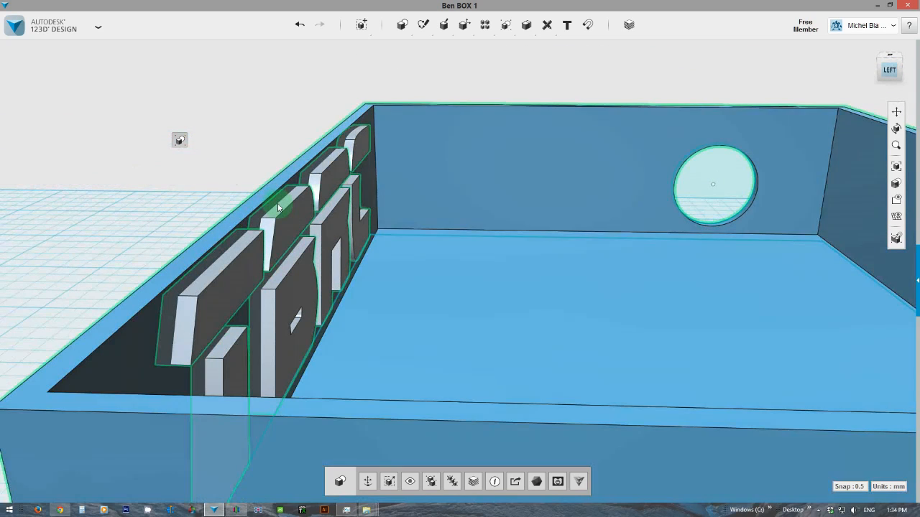
left_click(282, 217)
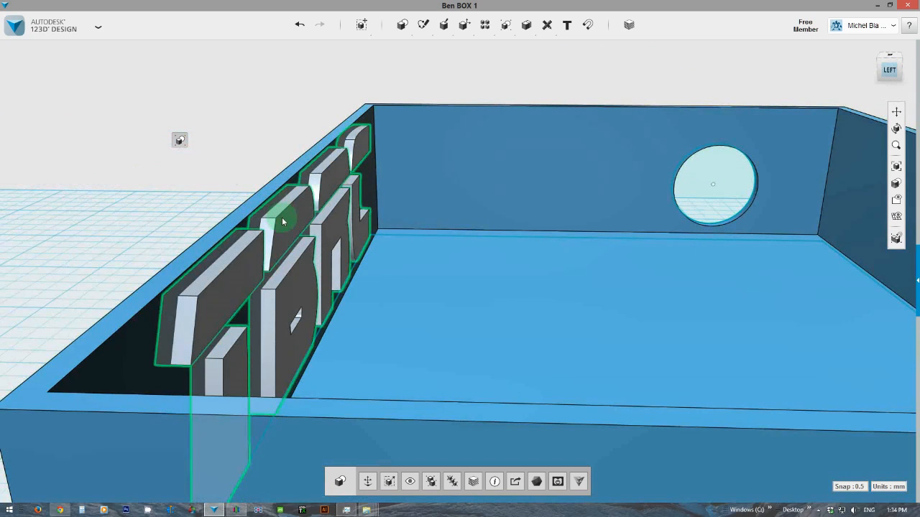
right_click_drag(214, 185, 214, 185)
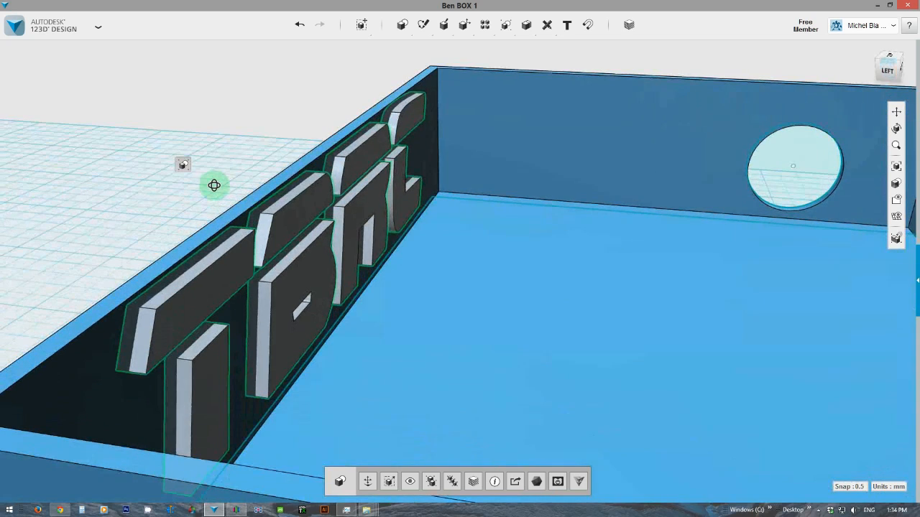
left_click(292, 217)
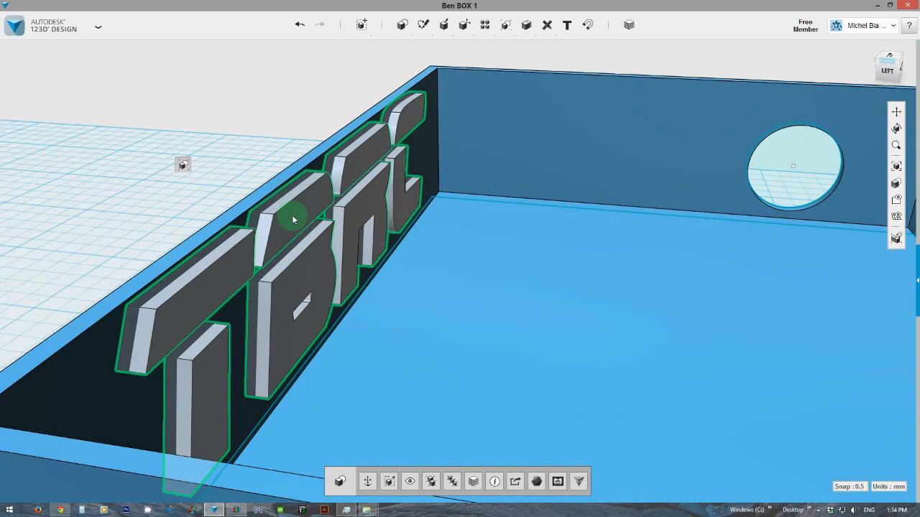
left_click(252, 119)
left_click(290, 204)
left_click(268, 216)
left_click(278, 196)
left_click(292, 178)
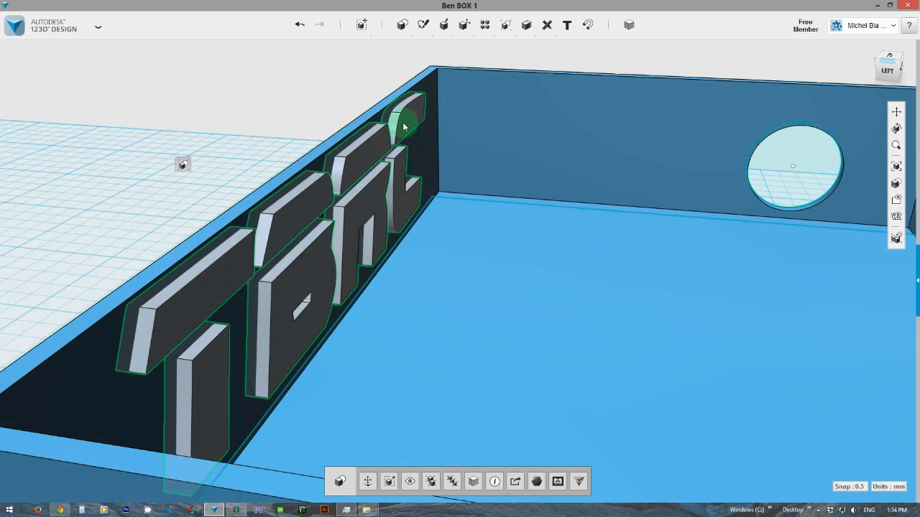
Step: Subtract all the TBRC logo pieces from the box to engrave the letters into the inner face of the back wall
mouse_move(464, 32)
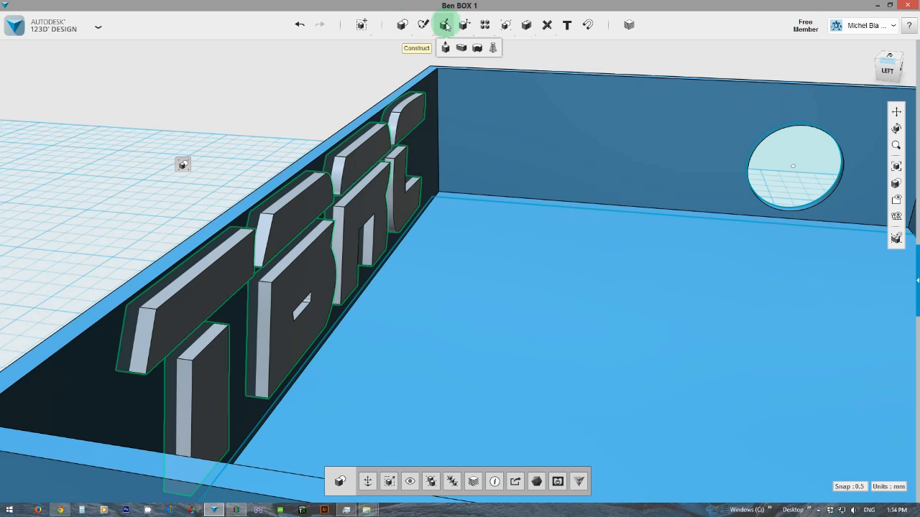
mouse_move(535, 31)
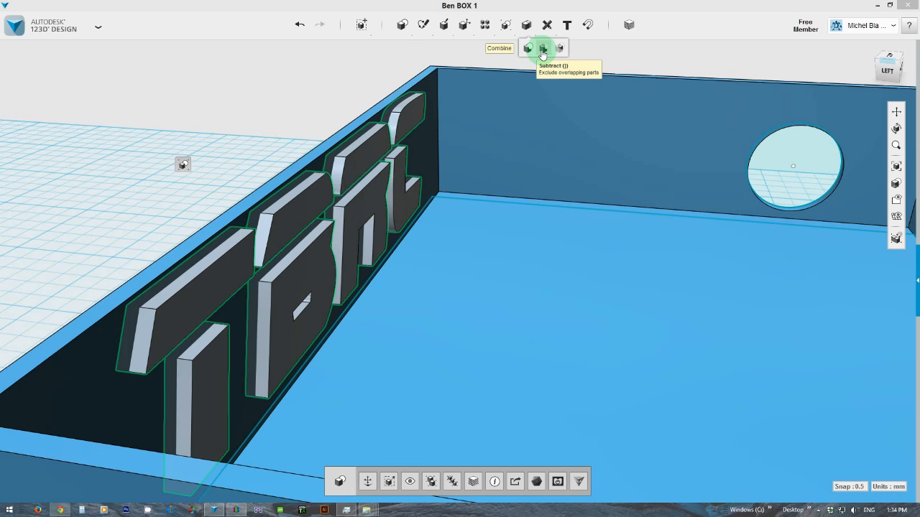
left_click(543, 49)
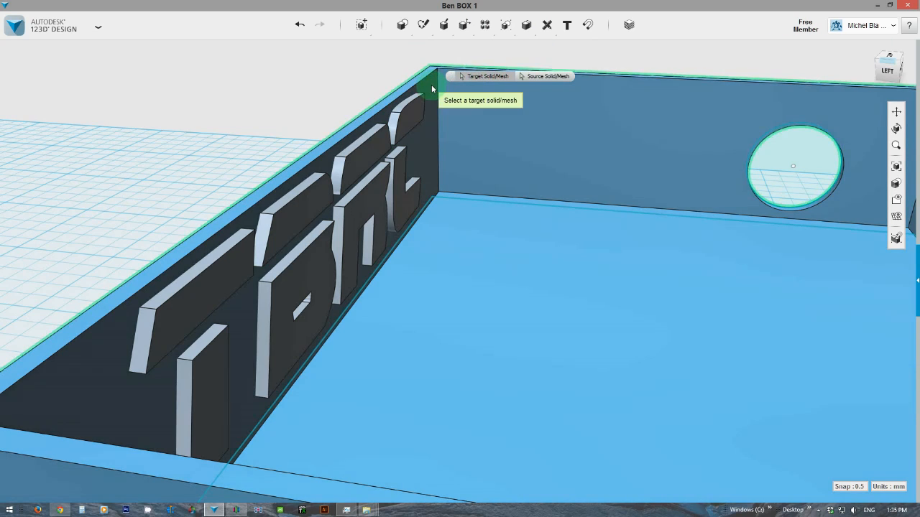
left_click(431, 84)
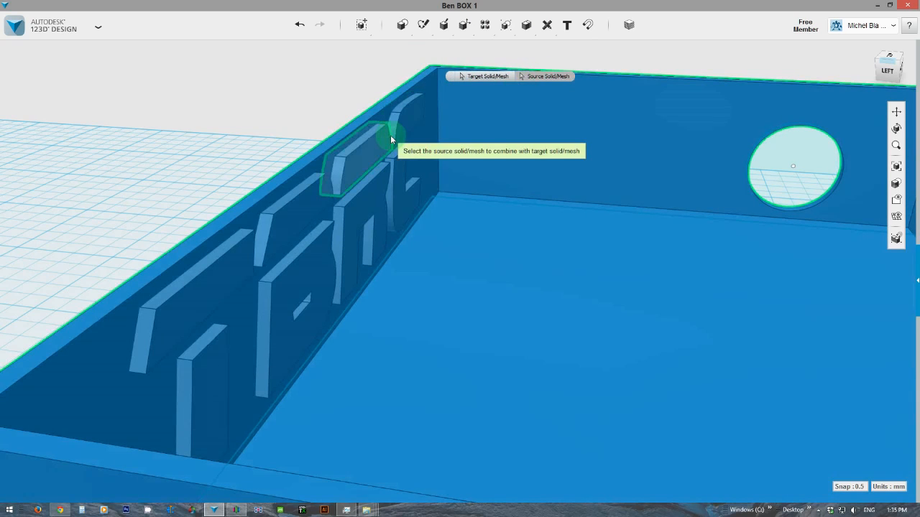
left_click(392, 139)
right_click_drag(417, 173, 416, 208)
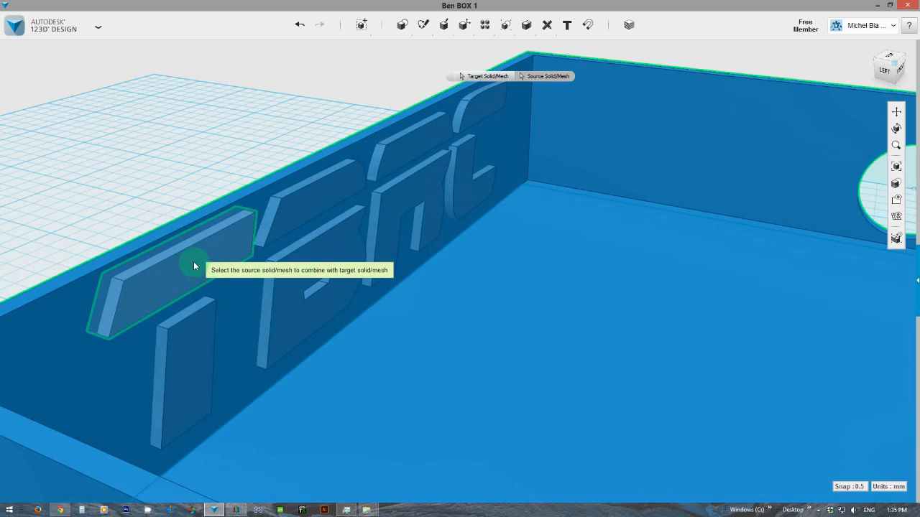
left_click(196, 260)
left_click(205, 342)
left_click(284, 276)
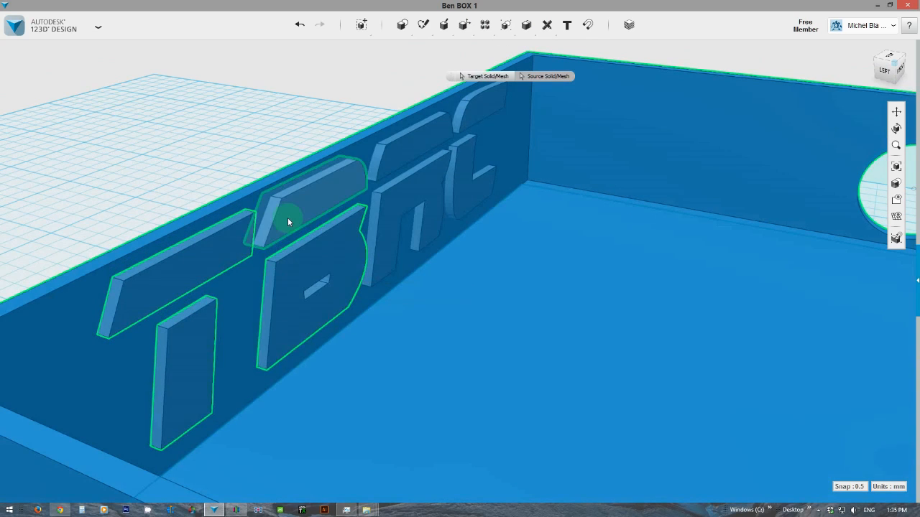
left_click(288, 218)
left_click(398, 161)
left_click(399, 200)
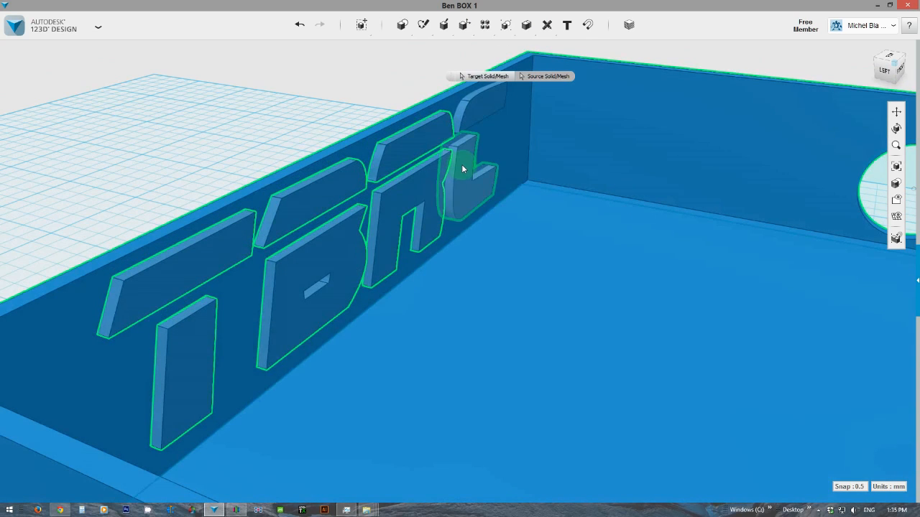
left_click(462, 164)
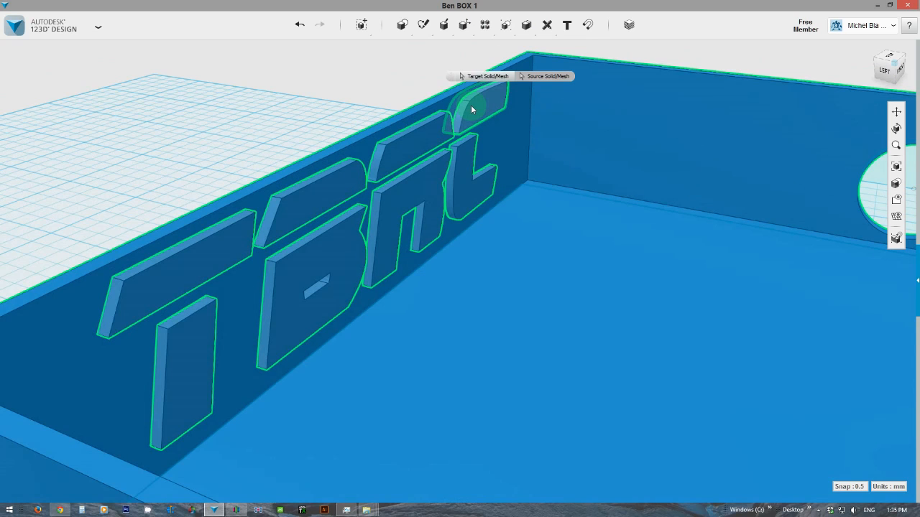
left_click(471, 109)
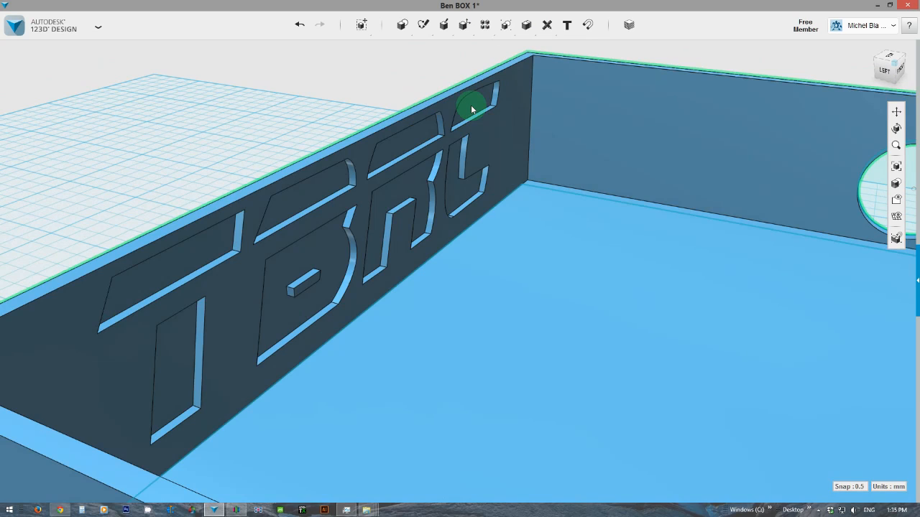
Step: Inspect the engraved TBRC lettering and the whole box from several angles
right_click_drag(471, 104, 453, 304)
scroll(441, 275, "down", 5)
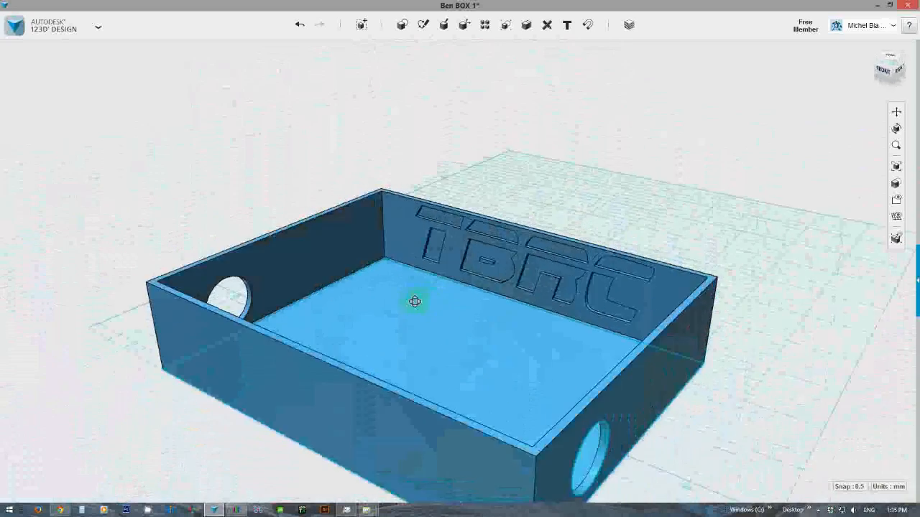
right_click_drag(347, 301, 411, 305)
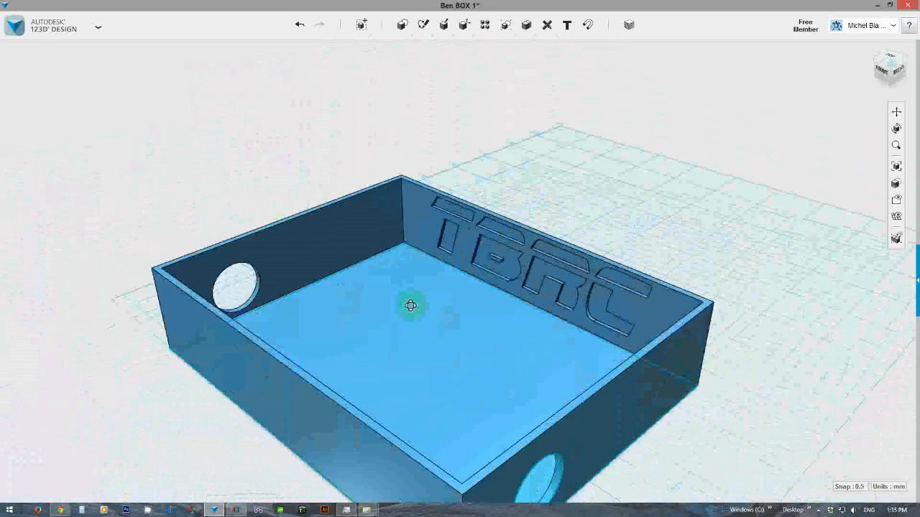